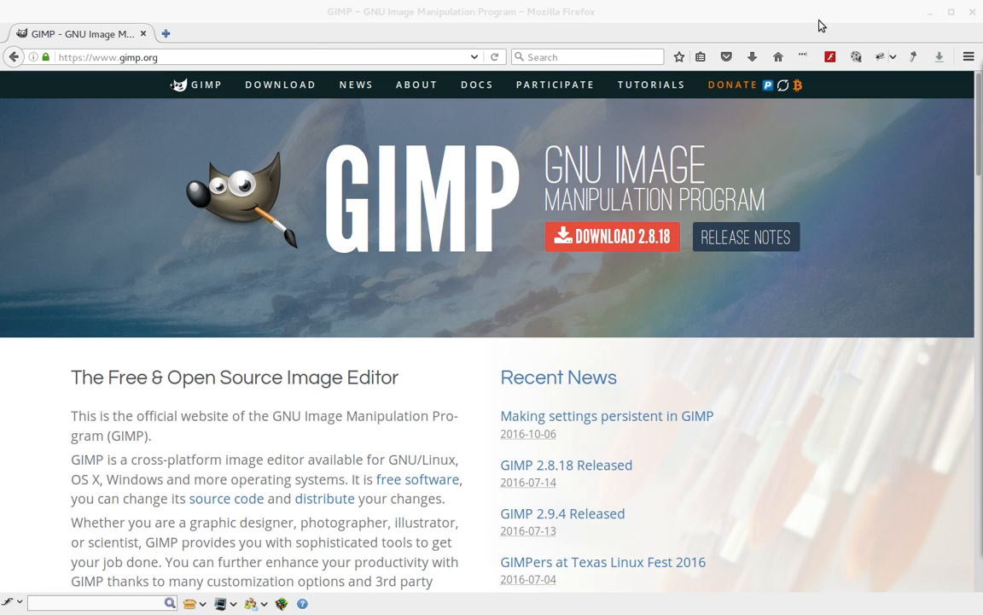
# Check the replacement images in the Substitute Images folder and the font files in its Font subfolder
pyautogui.click(929, 13)
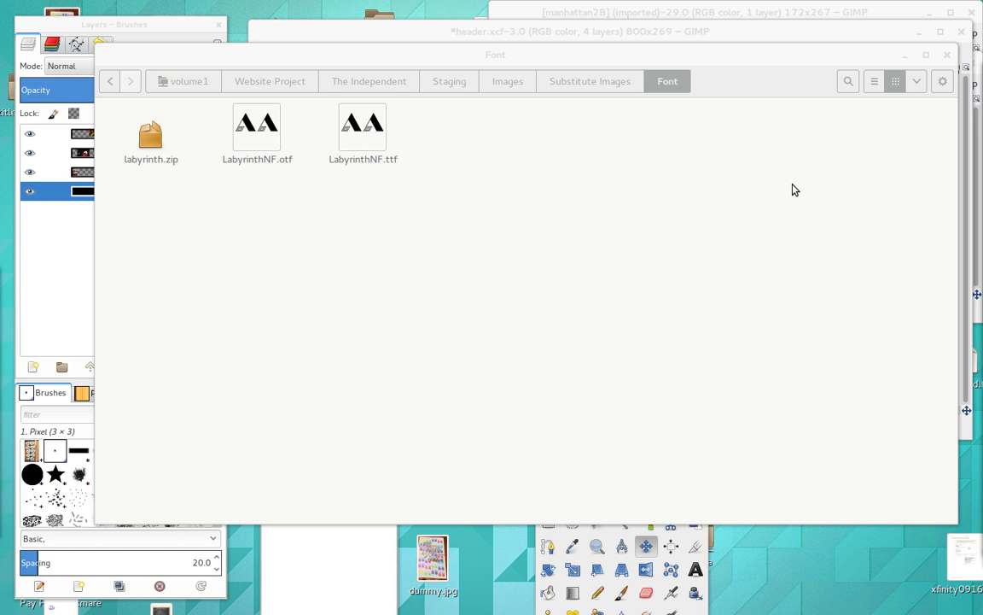
pyautogui.click(547, 83)
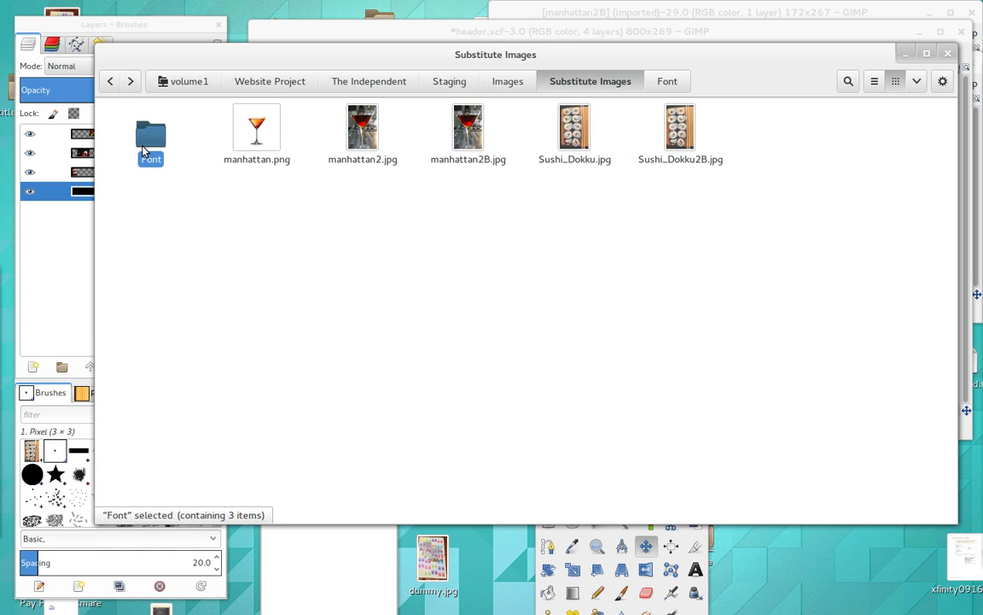
pyautogui.doubleClick(149, 136)
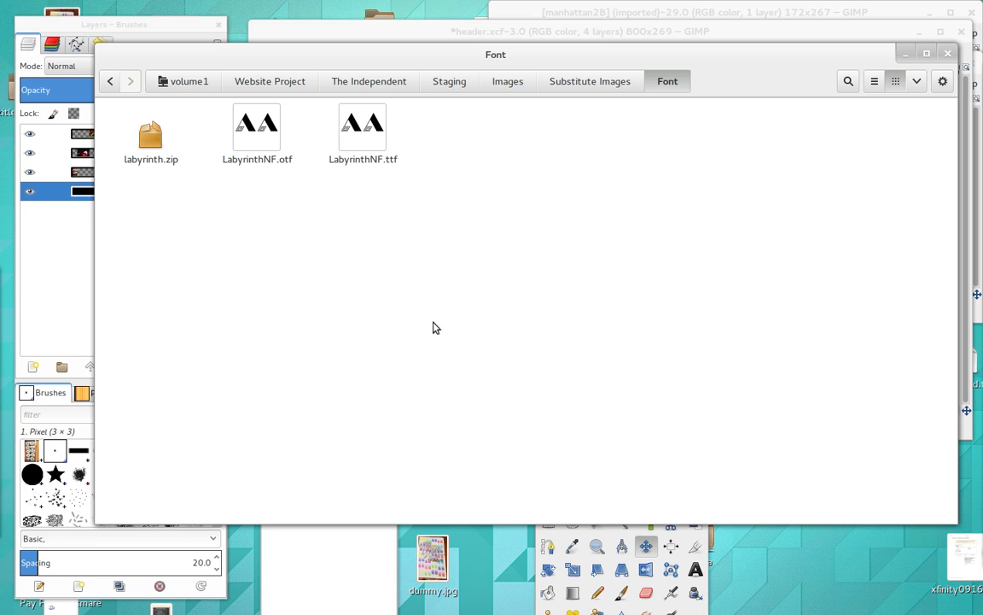
pyautogui.click(903, 56)
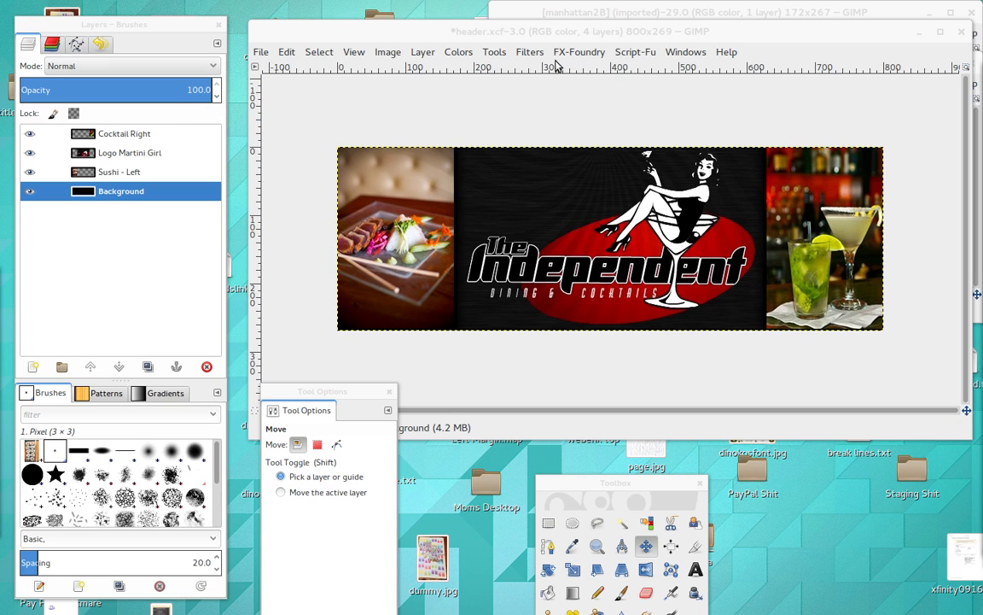
# Select each layer of header.xcf in turn, from Background up to Cocktail Right, to see which part of the banner it covers
pyautogui.moveTo(472, 33); pyautogui.dragTo(454, 35)
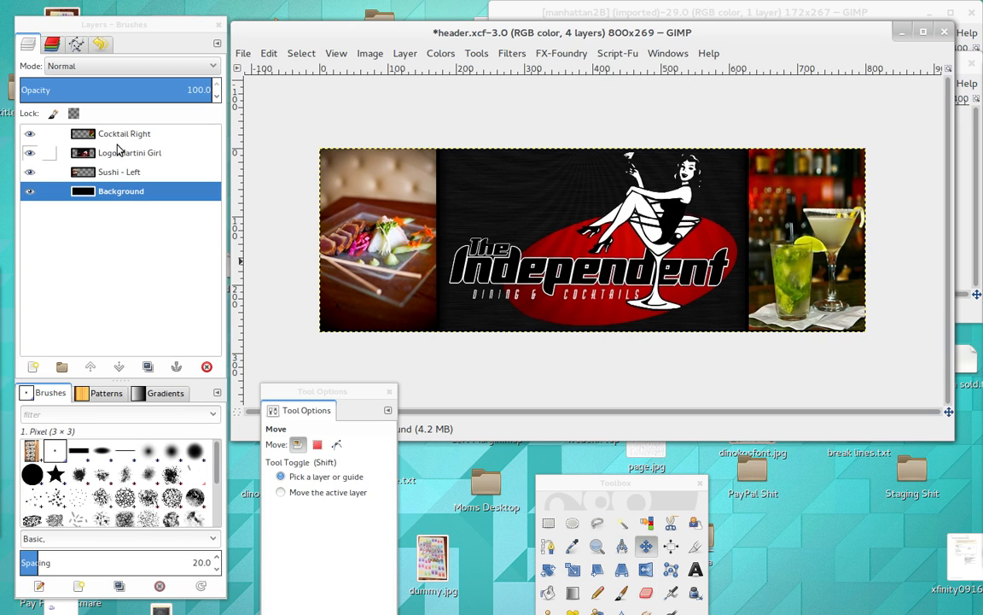
pyautogui.click(111, 192)
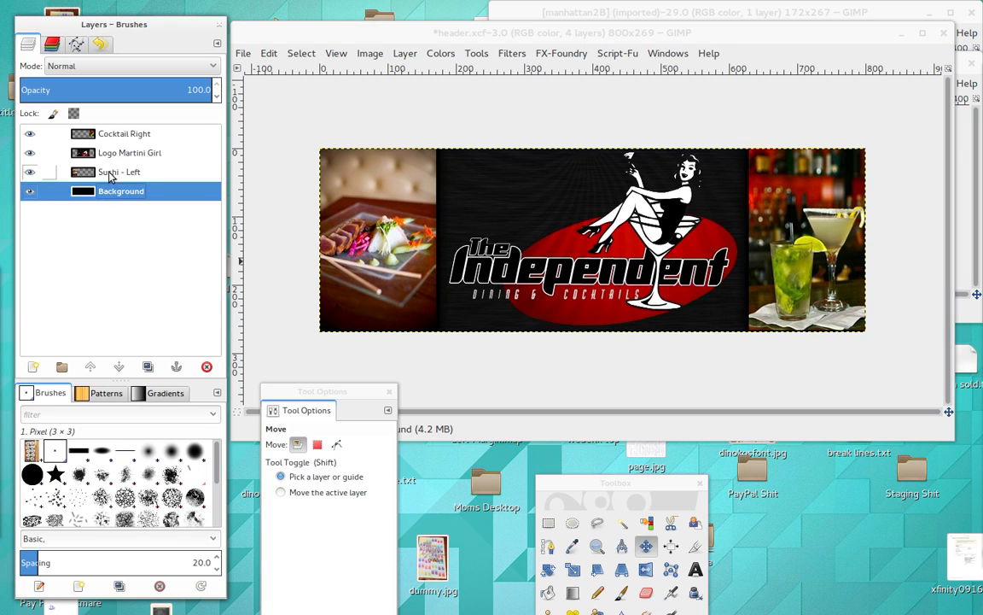
pyautogui.click(111, 172)
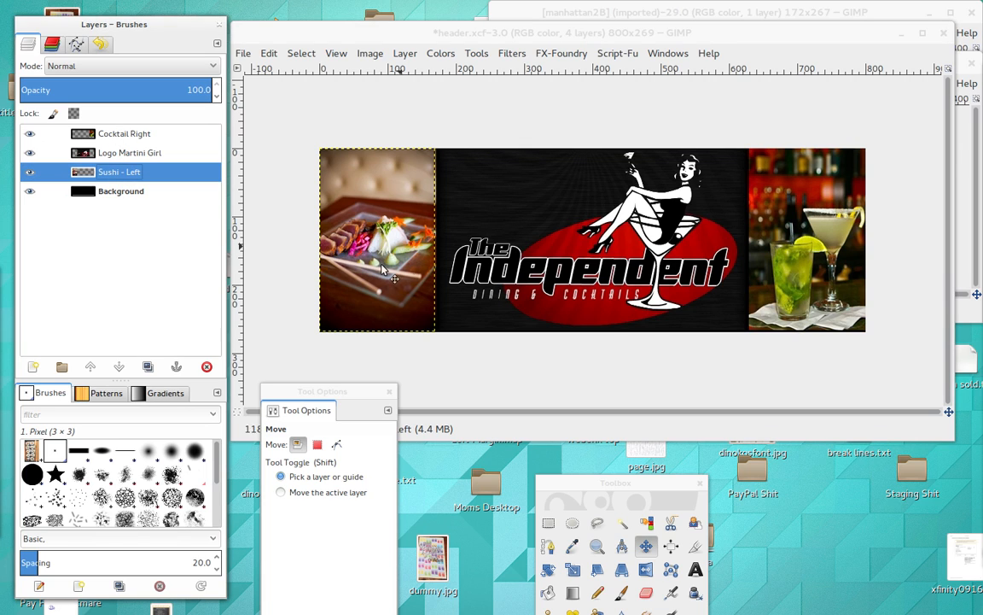
pyautogui.click(147, 152)
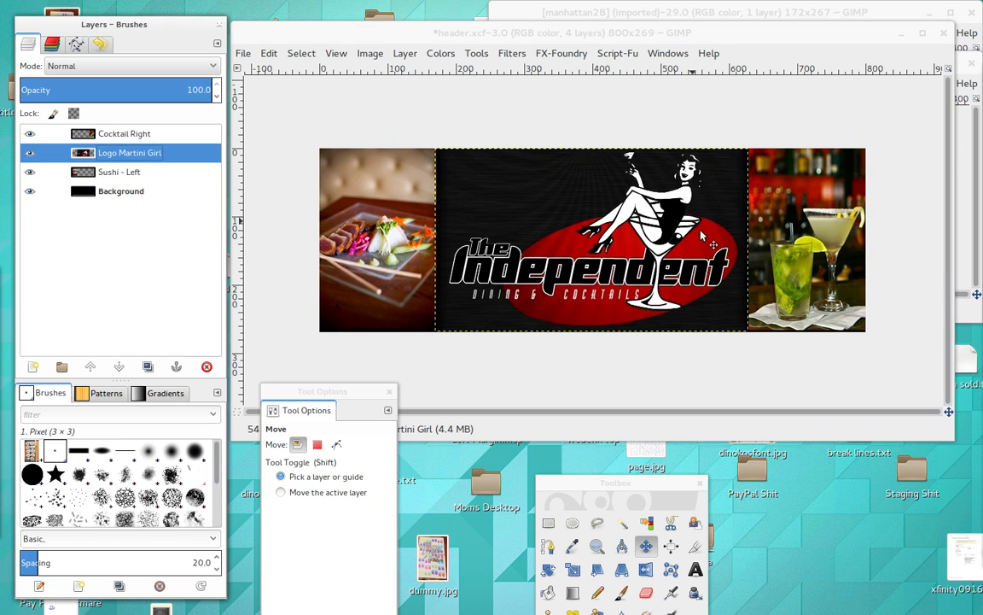
pyautogui.click(112, 134)
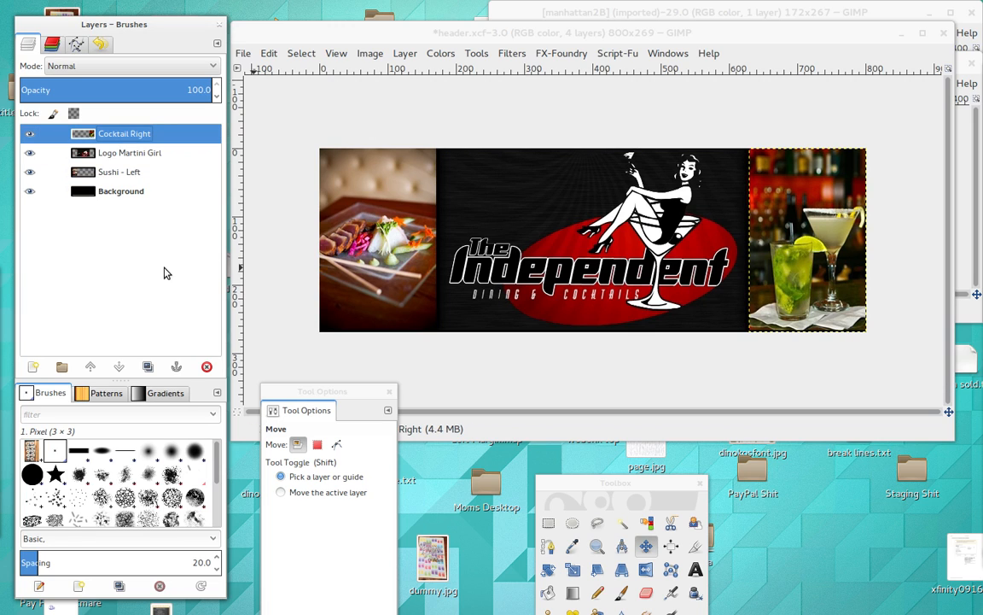
# Move the black Background layer above all the other layers and return it to the bottom of the stack
pyautogui.click(108, 195)
pyautogui.moveTo(108, 195); pyautogui.dragTo(98, 134)
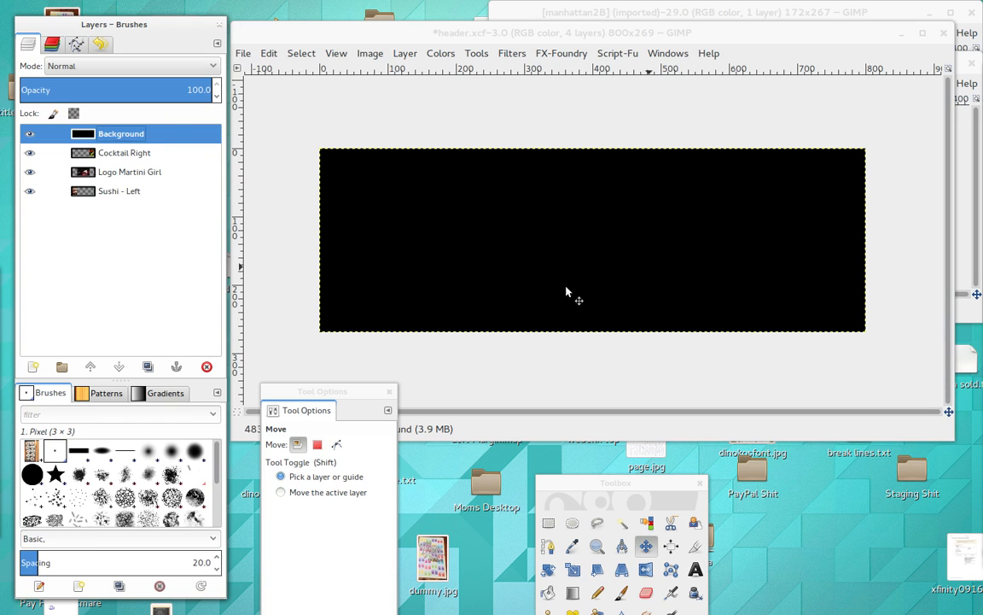
pyautogui.moveTo(125, 142); pyautogui.dragTo(129, 205)
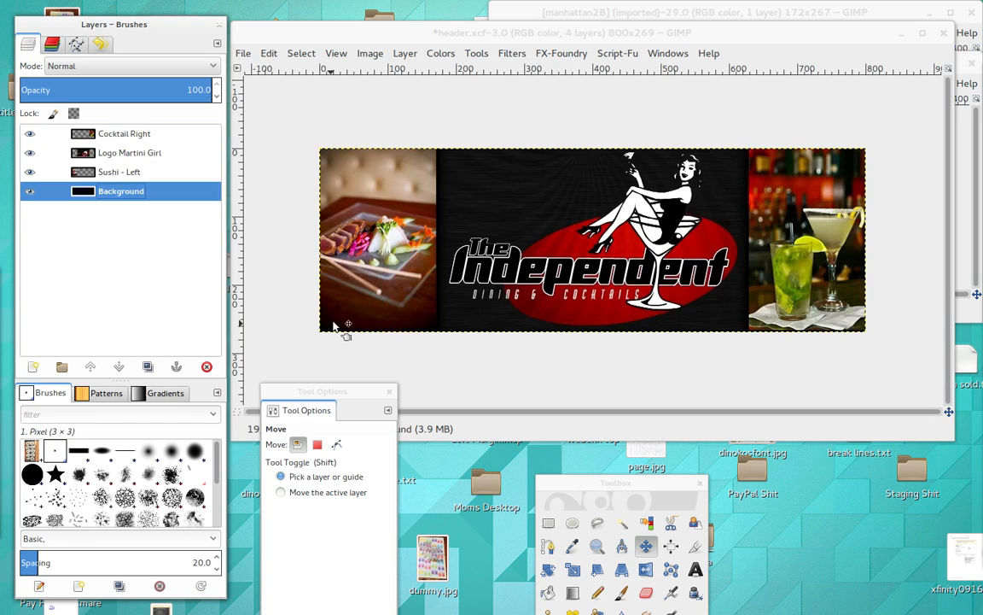
# Open manhattan2.jpg from the Substitute Images folder in GIMP to view the full-size picture, and close it
pyautogui.moveTo(588, 40); pyautogui.dragTo(603, 203)
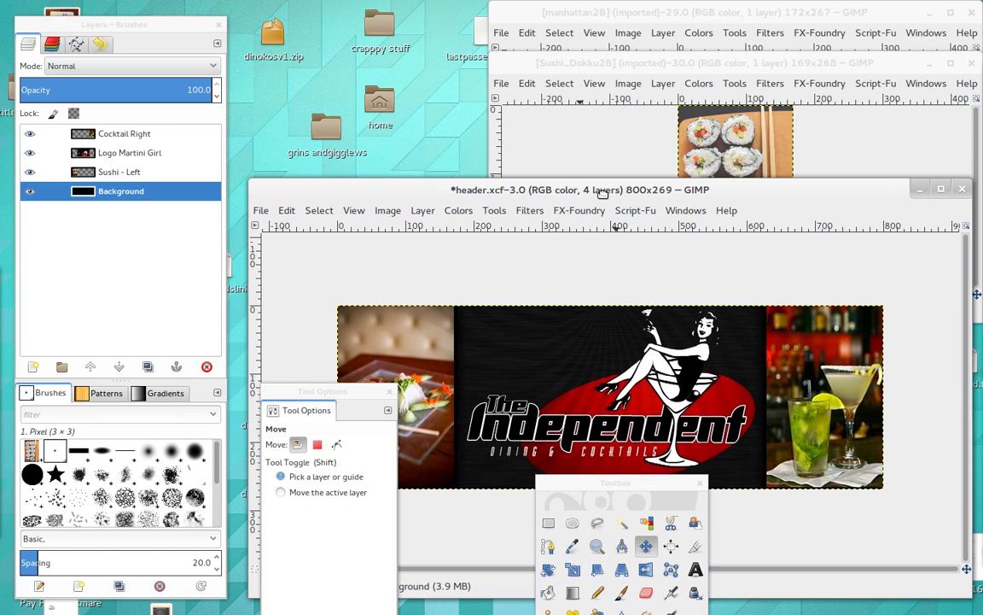
pyautogui.click(672, 65)
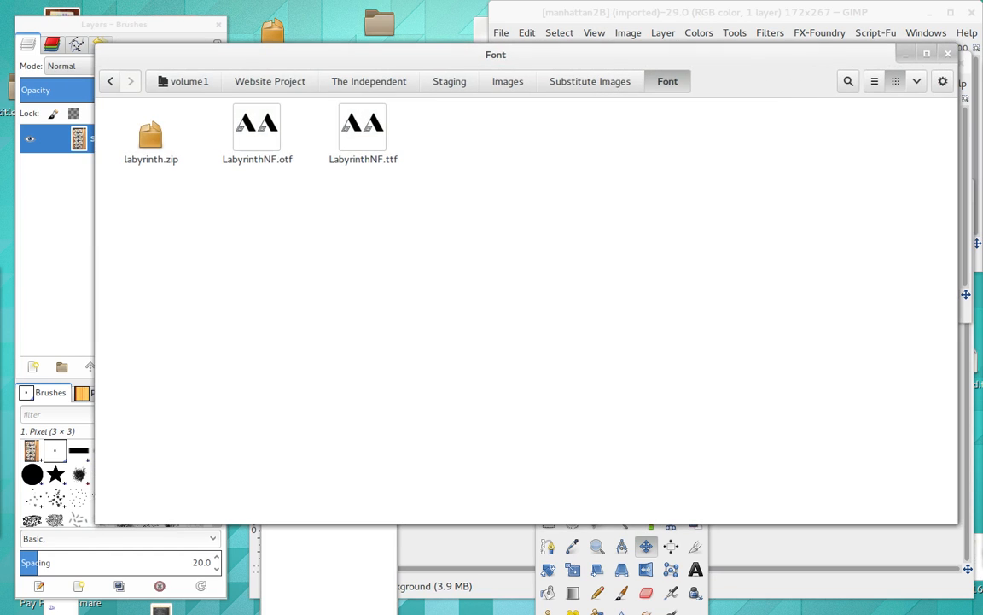
pyautogui.click(574, 80)
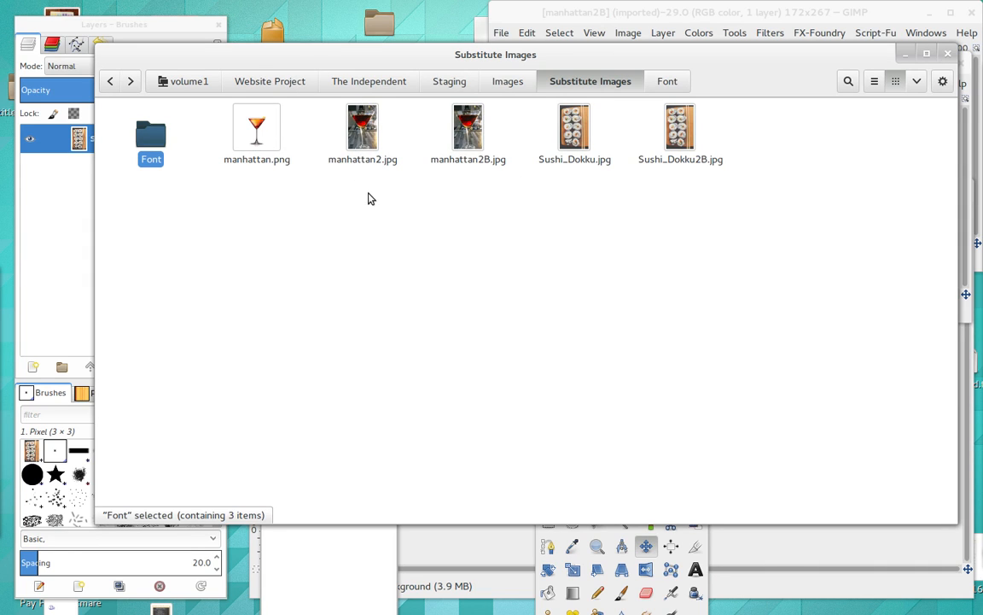
pyautogui.click(352, 157)
pyautogui.rightClick(356, 158)
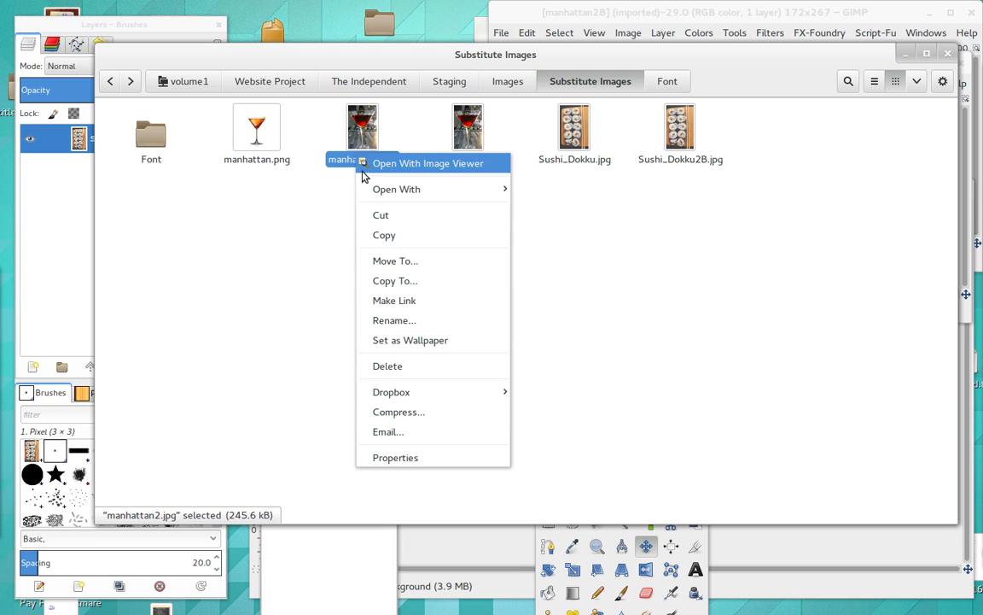
pyautogui.moveTo(401, 189)
pyautogui.click(546, 210)
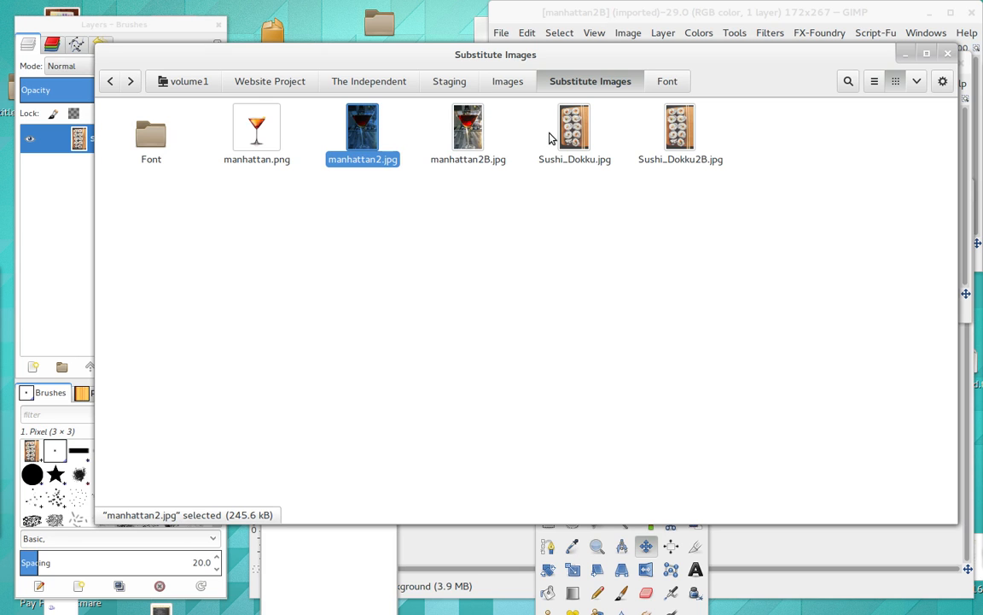
pyautogui.moveTo(493, 72); pyautogui.dragTo(518, 462)
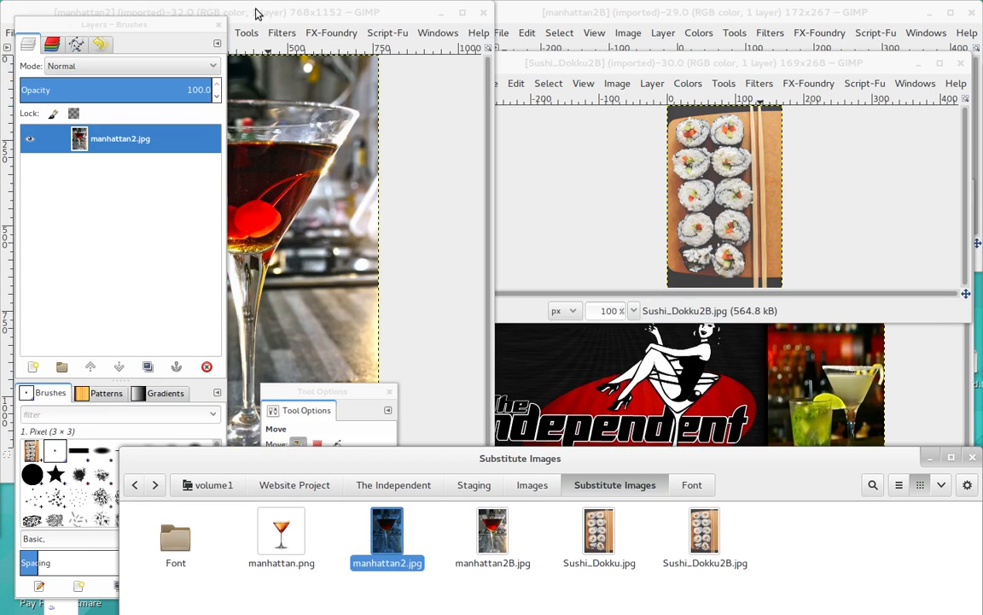
pyautogui.moveTo(232, 11); pyautogui.dragTo(751, 32)
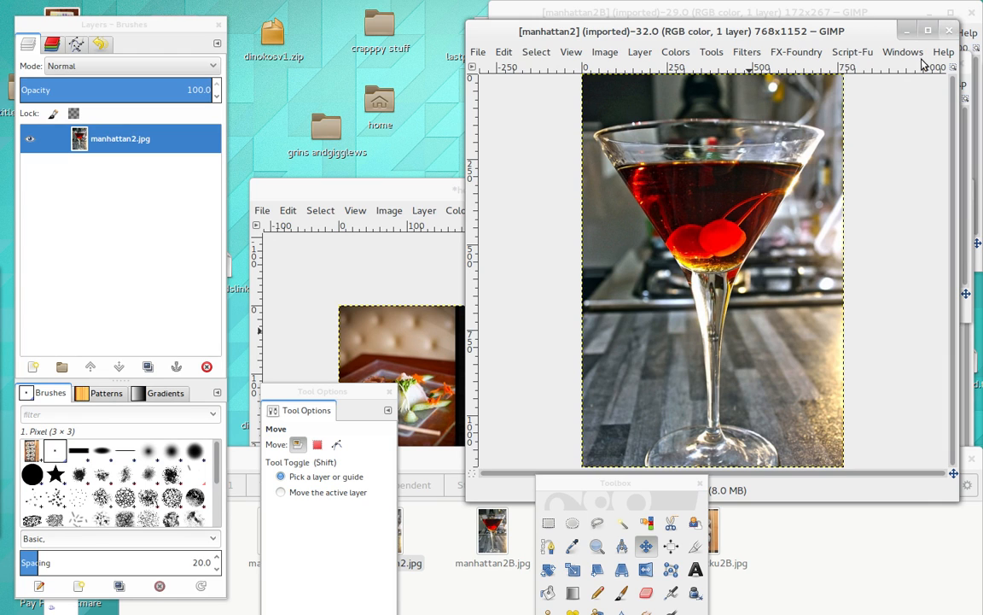
pyautogui.hotkey('ctrl', 'w')
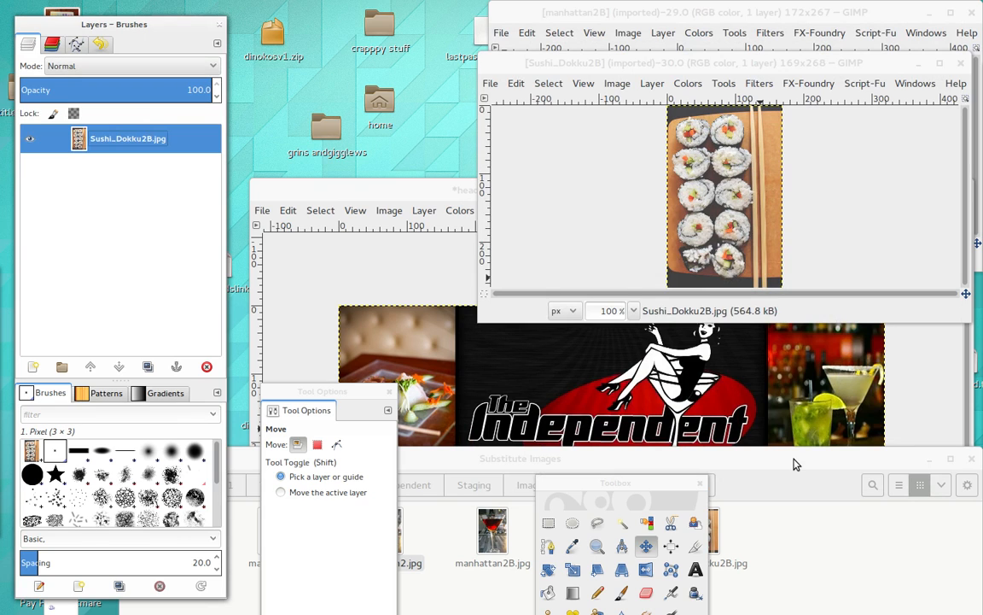
# Open manhattan2B.jpg from the Substitute Images folder in GIMP and close the older duplicate window of the same image
pyautogui.moveTo(794, 464); pyautogui.dragTo(794, 242)
pyautogui.click(491, 320)
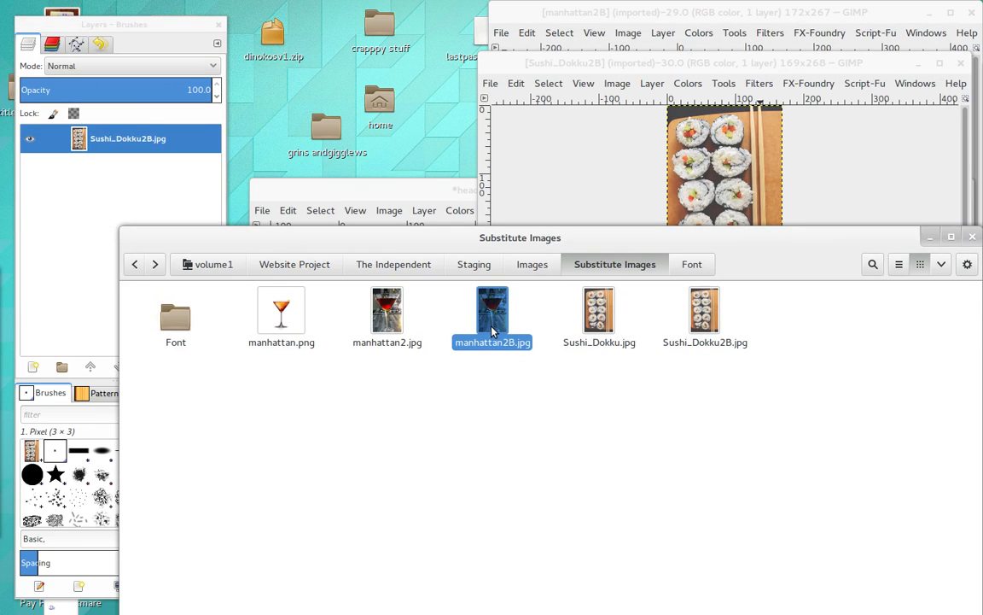
pyautogui.rightClick(492, 331)
pyautogui.moveTo(527, 51)
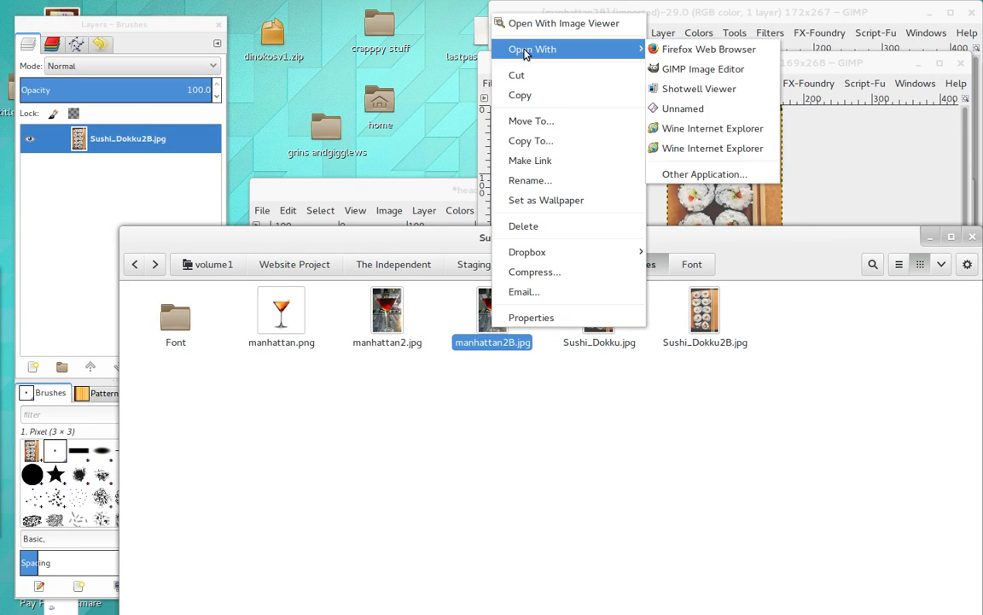
pyautogui.click(602, 69)
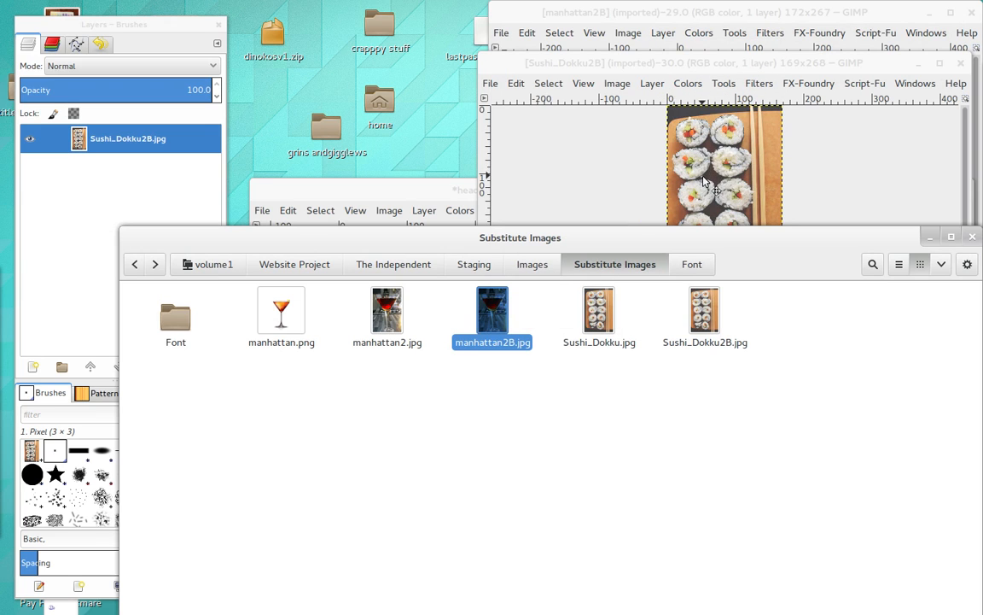
pyautogui.click(562, 17)
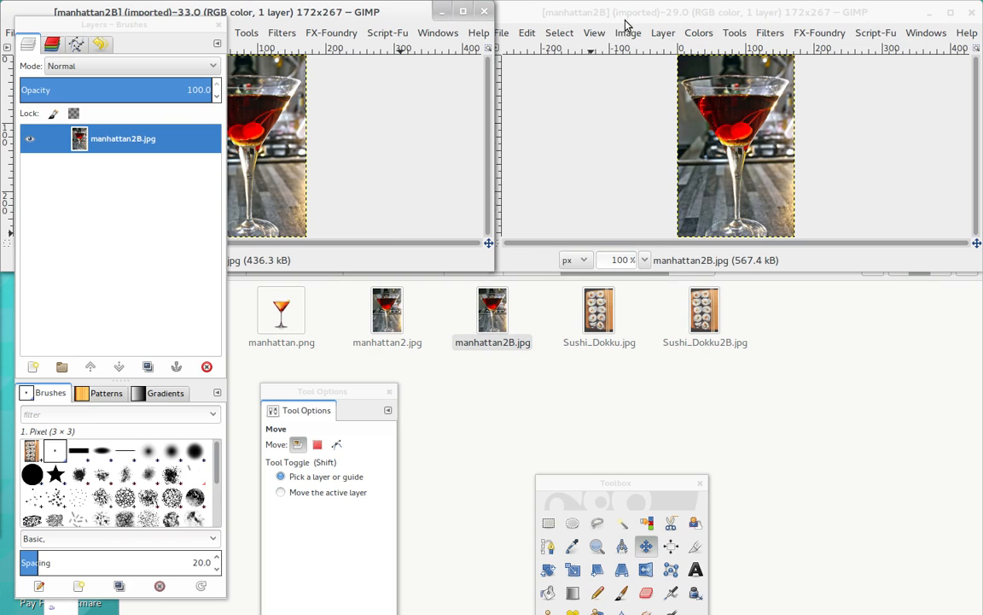
pyautogui.moveTo(676, 8); pyautogui.dragTo(529, 159)
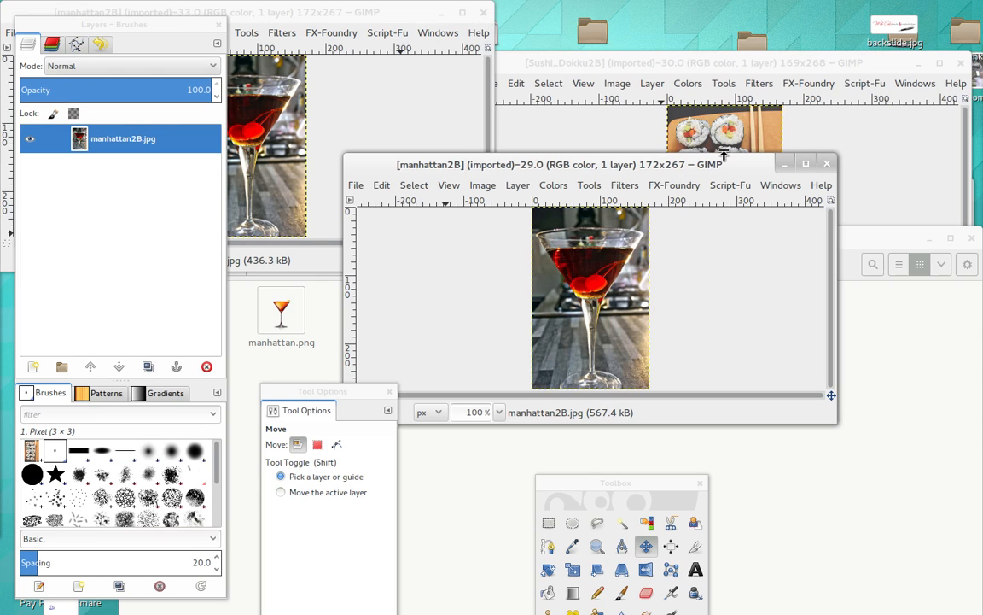
pyautogui.click(826, 163)
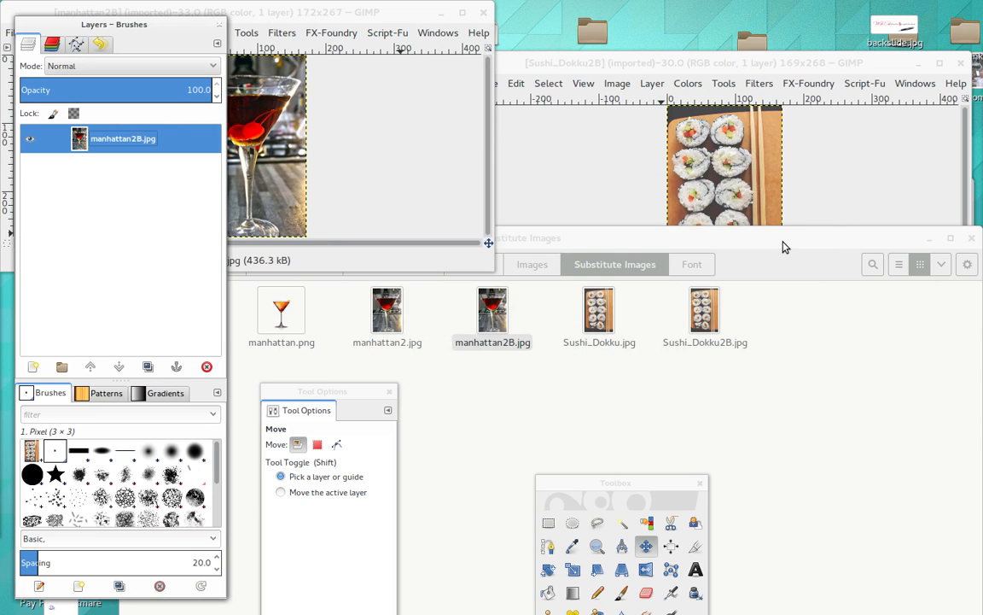
# Clear the file browser out of the way and copy the whole manhattan2B.jpg image
pyautogui.moveTo(783, 247); pyautogui.dragTo(784, 540)
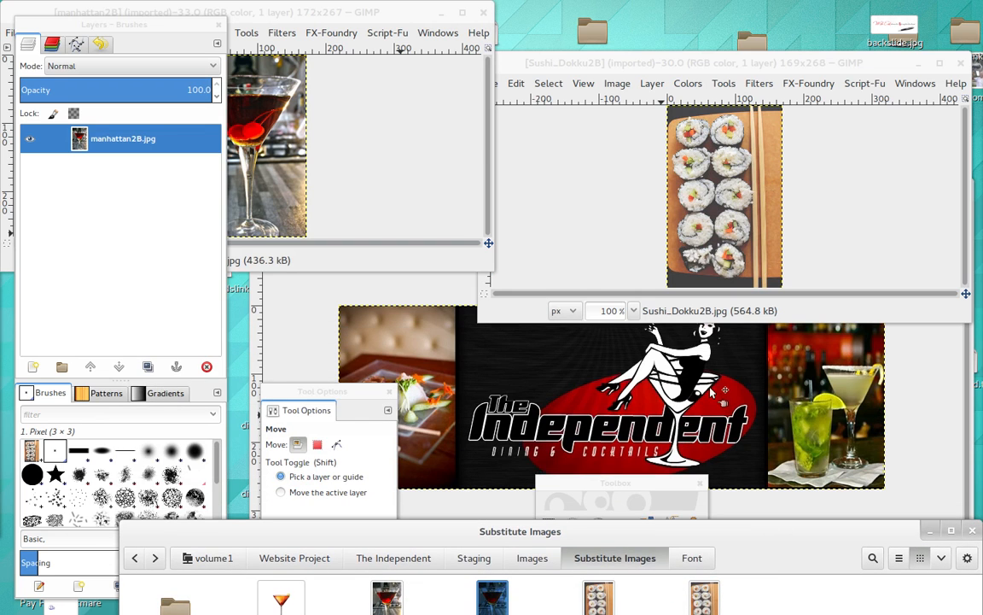
pyautogui.moveTo(550, 62); pyautogui.dragTo(544, 35)
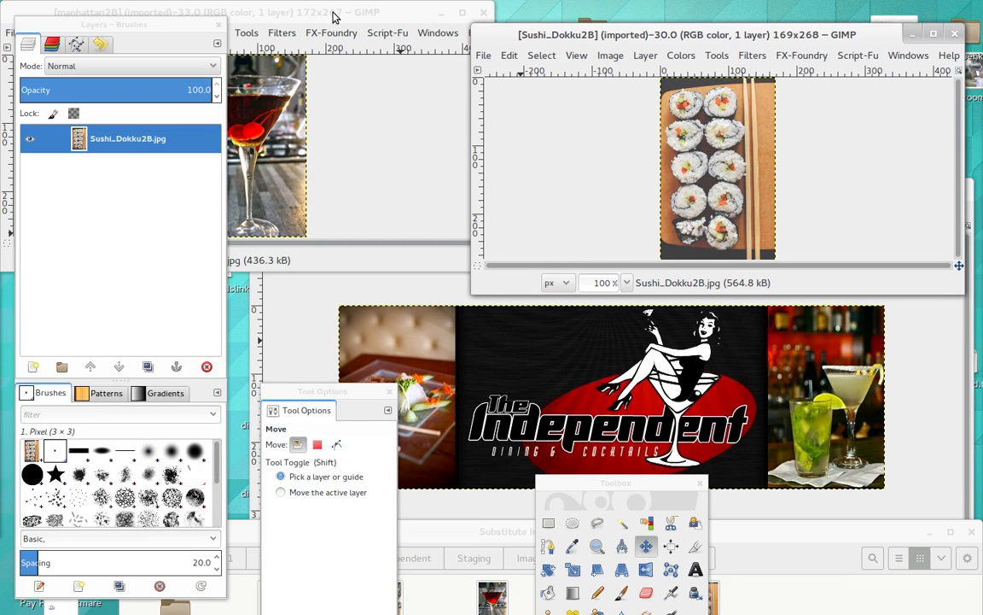
pyautogui.moveTo(333, 17); pyautogui.dragTo(806, 35)
pyautogui.click(510, 58)
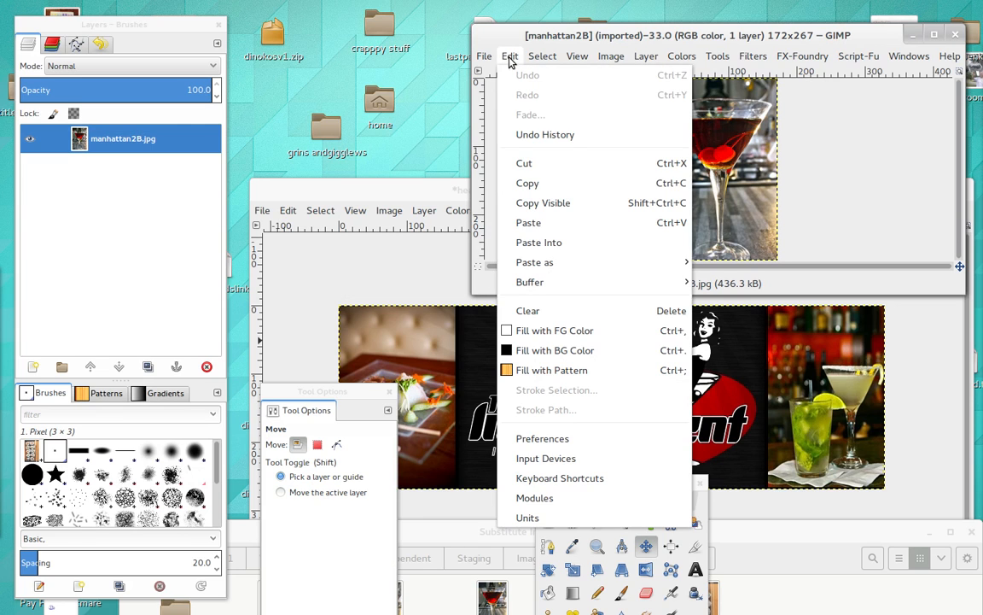
pyautogui.click(528, 188)
# Paste the copied cocktail image into header.xcf as a new layer
pyautogui.moveTo(362, 193); pyautogui.dragTo(344, 57)
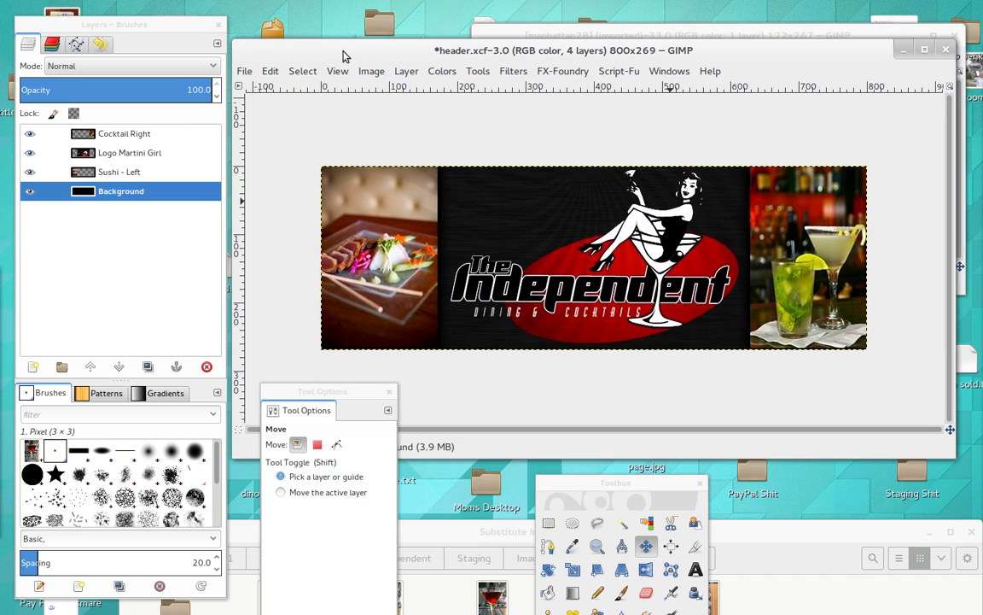
pyautogui.click(270, 71)
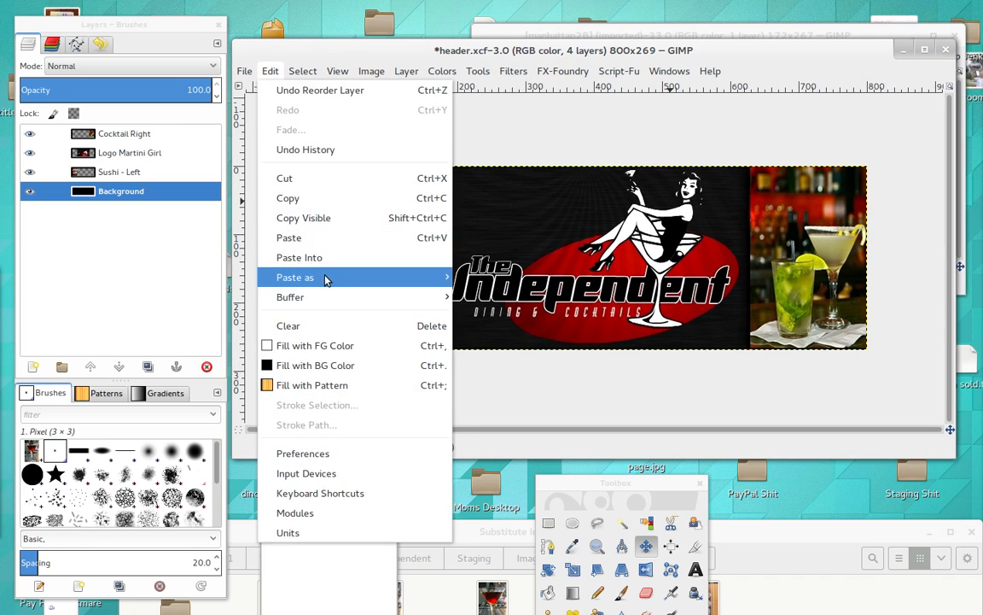
pyautogui.moveTo(325, 278)
pyautogui.click(472, 300)
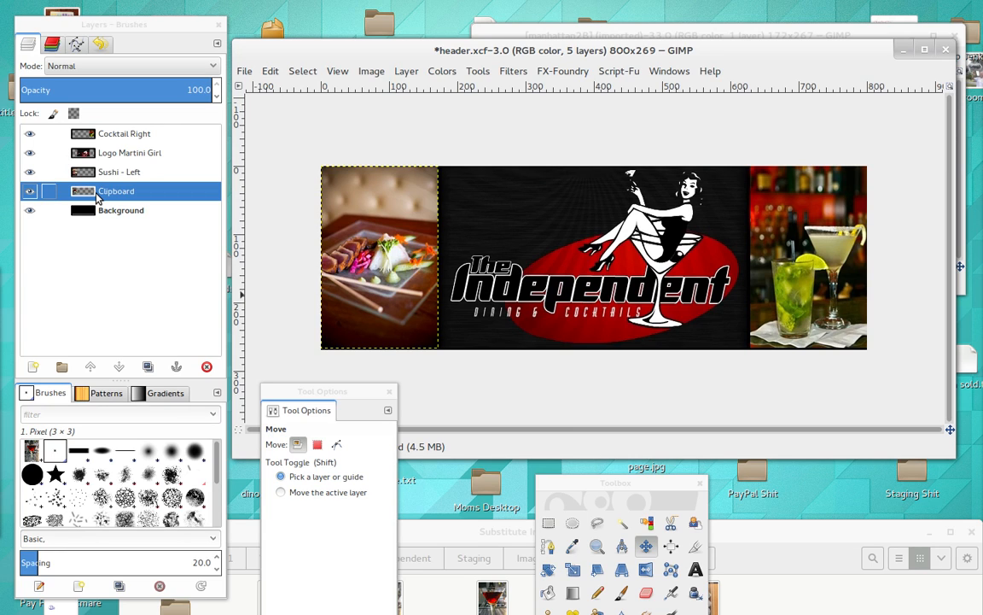
# Move the pasted cocktail layer to the top of the layer stack and rename it Manhattan
pyautogui.moveTo(96, 193); pyautogui.dragTo(94, 129)
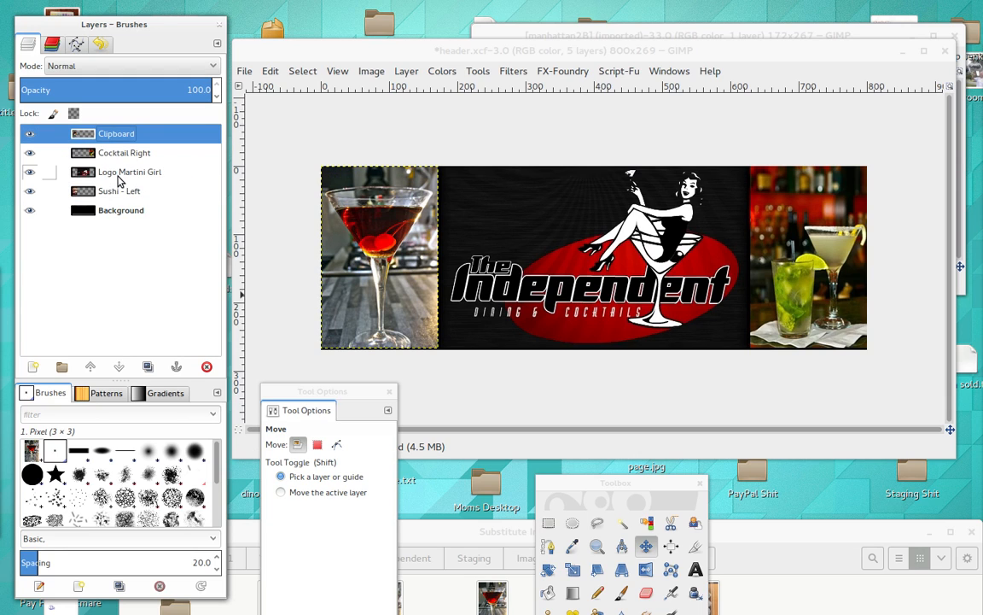
pyautogui.doubleClick(108, 138)
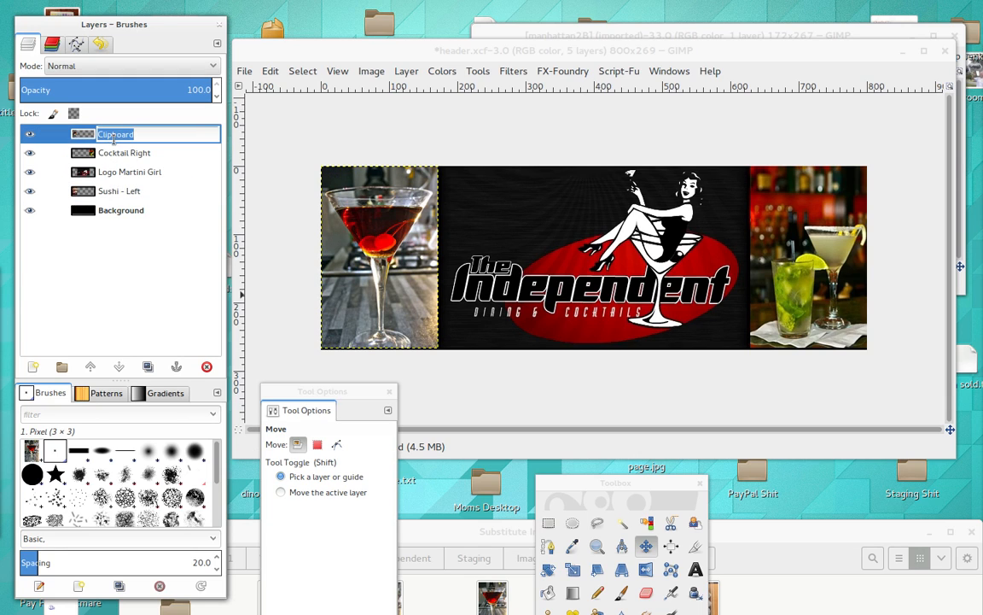
pyautogui.write('Manhattan')
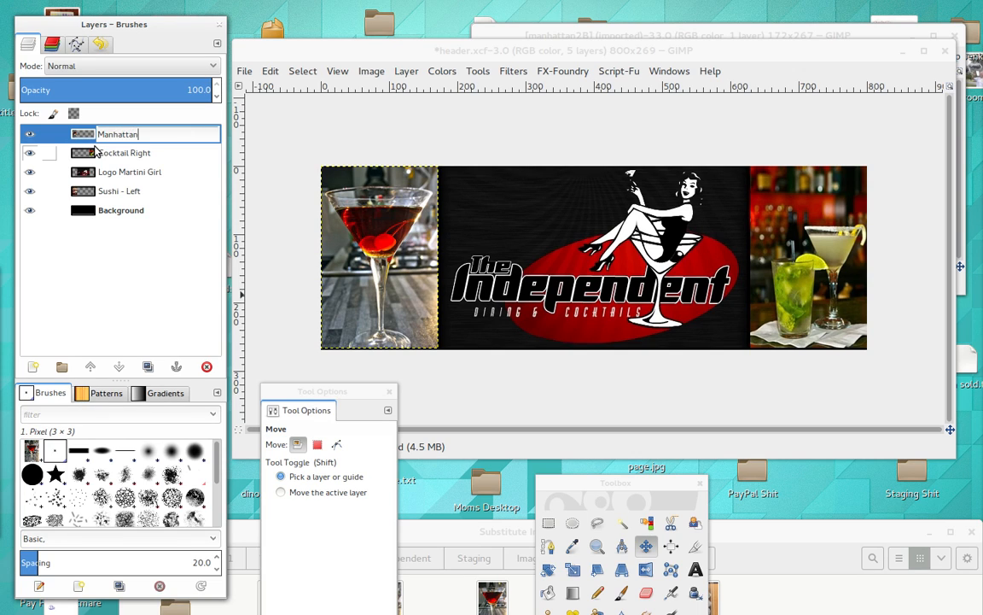
pyautogui.press('Return')
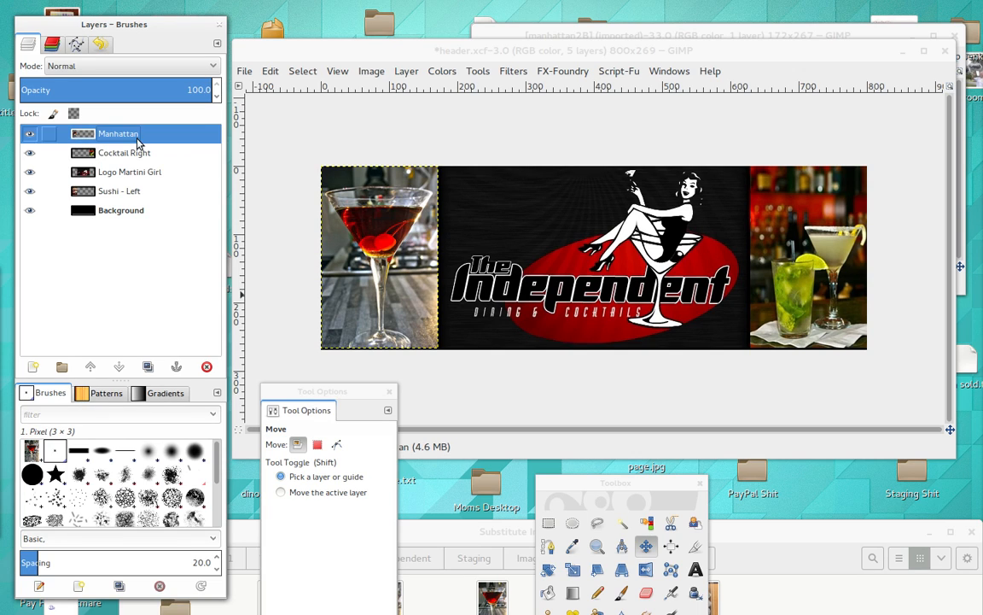
# Use the Move tool to shift the Manhattan layer horizontally off the sushi photo and across the logo toward the banner's right-hand cocktail photo
pyautogui.click(647, 549)
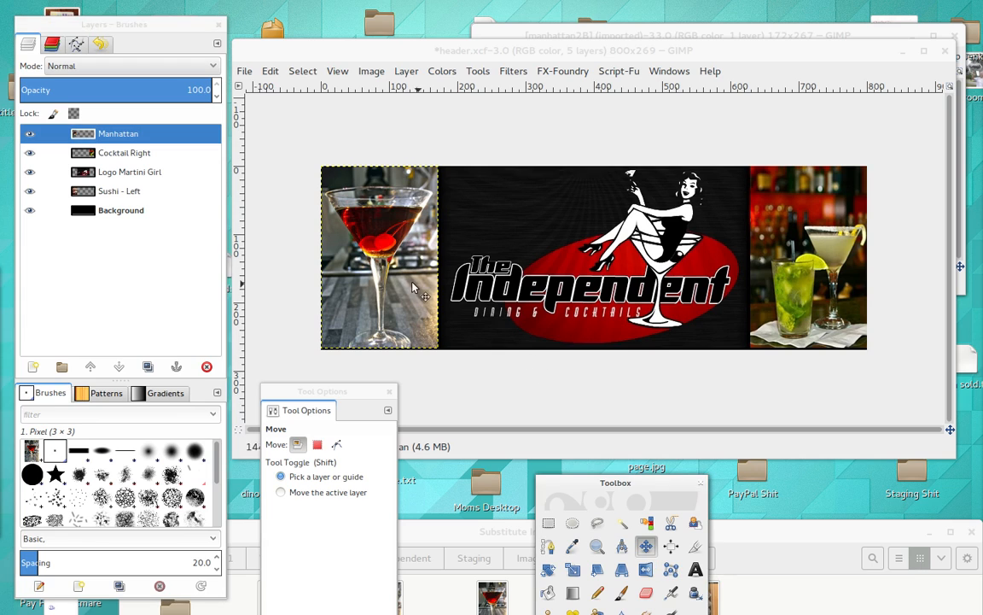
pyautogui.click(369, 245)
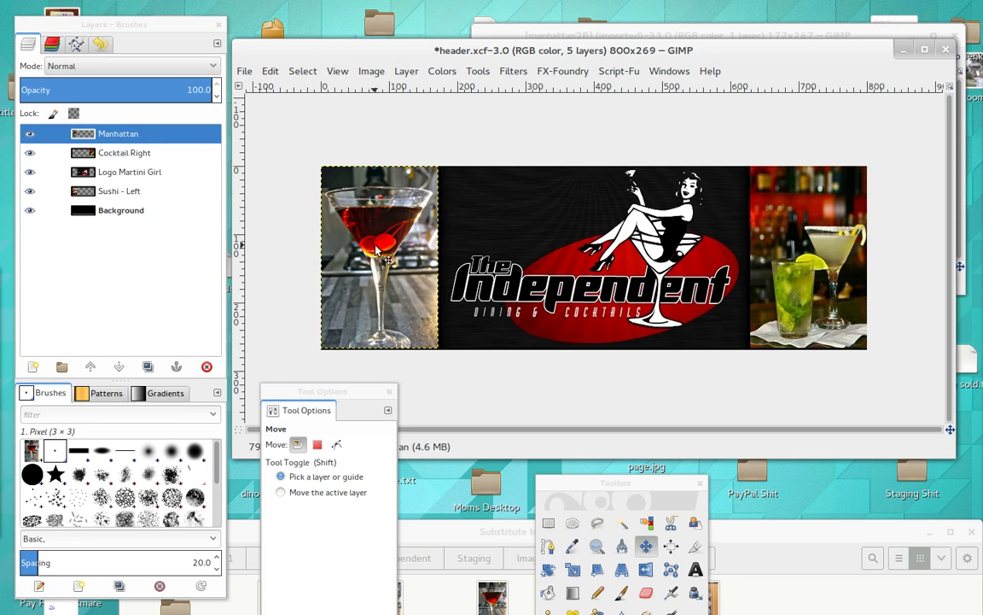
pyautogui.press('Right')
pyautogui.press('Right')
pyautogui.press('Right')
pyautogui.press('Right')
pyautogui.press('Right')
pyautogui.press('Right')
pyautogui.press('Right')
pyautogui.press('Right')
pyautogui.press('Right')
pyautogui.press('Right')
pyautogui.press('Right')
pyautogui.press('Right')
pyautogui.press('Right')
pyautogui.press('Right')
pyautogui.press('Right')
pyautogui.press('Right')
pyautogui.press('Right')
pyautogui.press('Right')
pyautogui.press('Right')
pyautogui.press('Right')
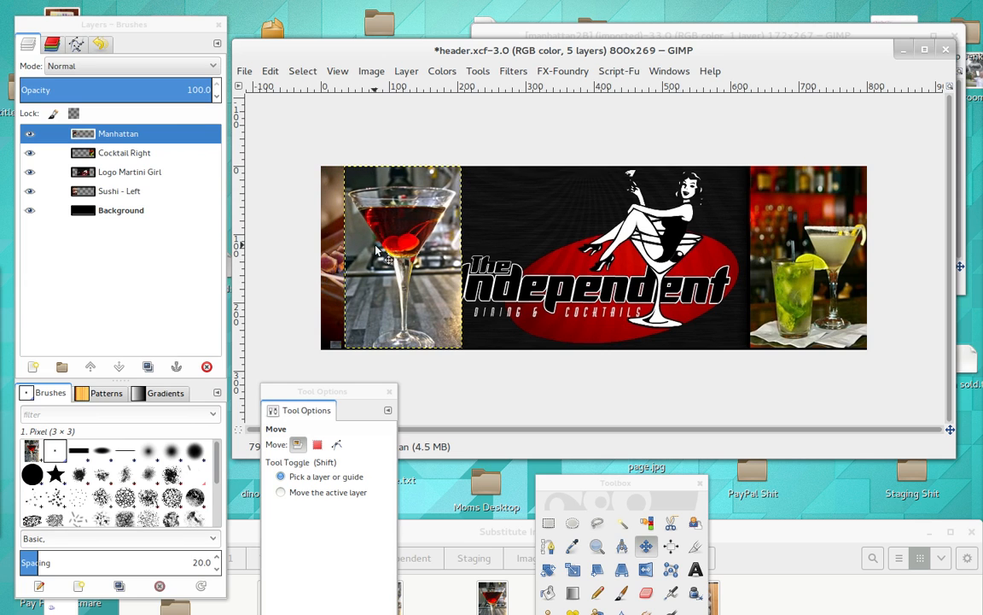
pyautogui.press('Right')
pyautogui.press('Right')
pyautogui.press('Right')
pyautogui.press('Right')
pyautogui.press('Right')
pyautogui.press('Right')
pyautogui.press('Right')
pyautogui.press('Right')
pyautogui.press('Right')
pyautogui.press('Right')
pyautogui.press('Right')
pyautogui.press('Right')
pyautogui.press('Right')
pyautogui.press('Right')
pyautogui.press('Right')
pyautogui.press('Right')
pyautogui.press('Right')
pyautogui.press('Right')
pyautogui.press('Right')
pyautogui.press('Right')
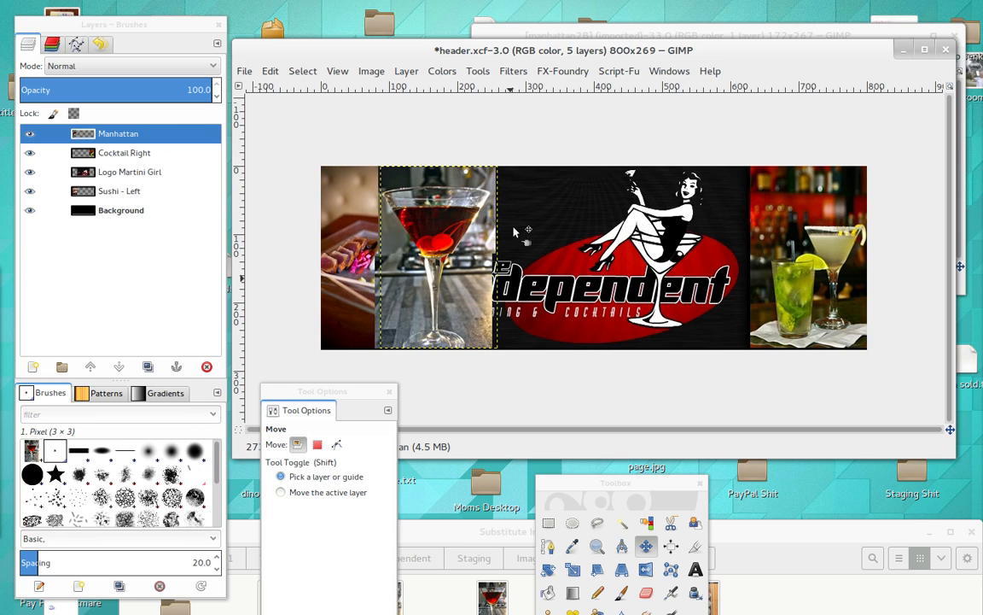
pyautogui.press('Right')
pyautogui.press('Right')
pyautogui.press('Right')
pyautogui.press('Right')
pyautogui.press('Right')
pyautogui.press('Right')
pyautogui.press('Right')
pyautogui.press('Right')
pyautogui.press('Right')
pyautogui.press('Right')
pyautogui.press('Right')
pyautogui.press('Right')
pyautogui.press('Right')
pyautogui.press('Right')
pyautogui.press('Right')
pyautogui.press('Right')
pyautogui.press('Right')
pyautogui.press('Right')
pyautogui.press('Right')
pyautogui.press('Right')
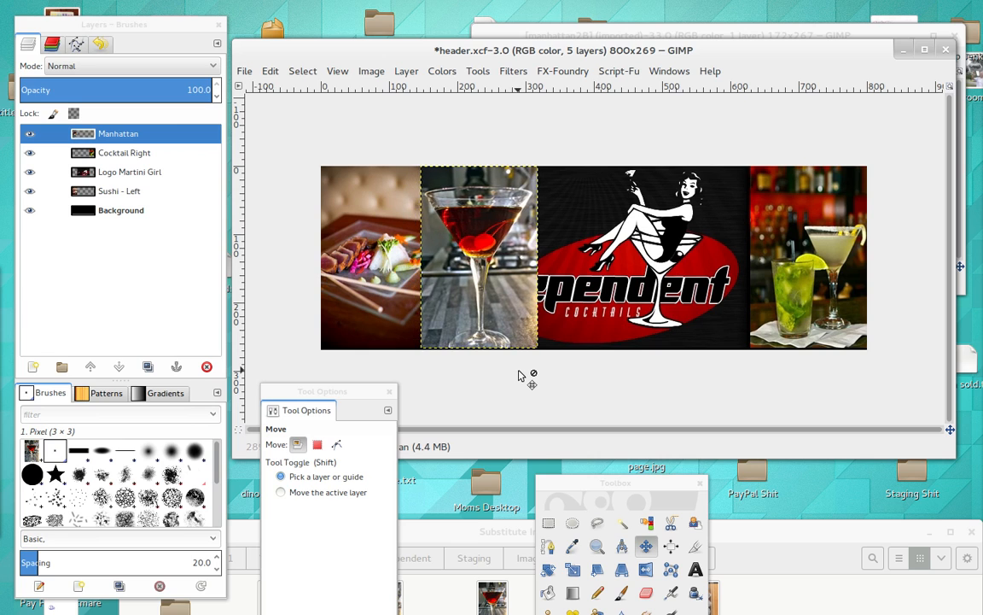
pyautogui.press('Right')
pyautogui.press('Right')
pyautogui.press('Right')
pyautogui.press('Right')
pyautogui.press('Right')
pyautogui.press('Right')
pyautogui.press('Right')
pyautogui.press('Right')
pyautogui.press('Right')
pyautogui.press('Right')
pyautogui.press('Right')
pyautogui.press('Right')
pyautogui.press('Right')
pyautogui.press('Right')
pyautogui.press('Right')
pyautogui.press('Right')
pyautogui.press('Right')
pyautogui.press('Right')
pyautogui.press('Right')
pyautogui.press('Right')
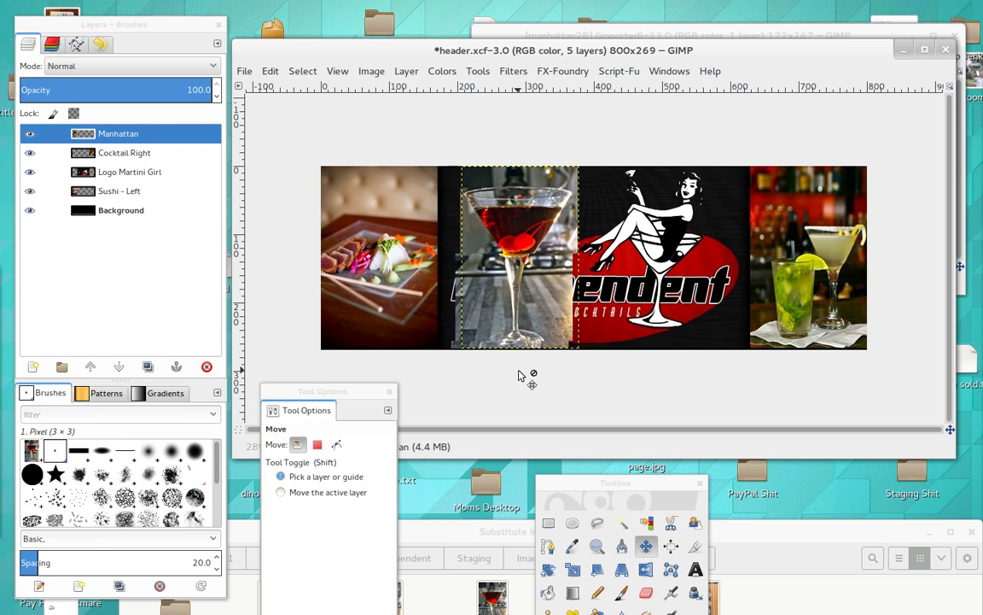
pyautogui.press('Right')
pyautogui.press('Right')
pyautogui.press('Right')
pyautogui.press('Right')
pyautogui.press('Right')
pyautogui.press('Right')
pyautogui.press('Right')
pyautogui.press('Right')
pyautogui.press('Right')
pyautogui.press('Right')
pyautogui.press('Right')
pyautogui.press('Right')
pyautogui.press('Right')
pyautogui.press('Right')
pyautogui.press('Right')
pyautogui.press('Right')
pyautogui.press('Right')
pyautogui.press('Right')
pyautogui.press('Right')
pyautogui.press('Right')
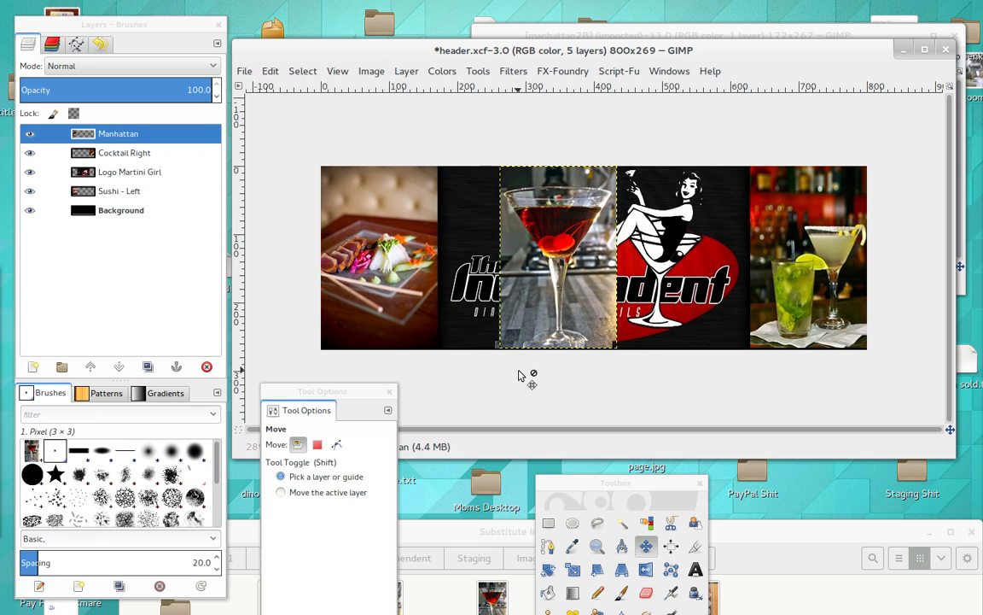
pyautogui.press('Right')
pyautogui.press('Right')
pyautogui.press('Right')
pyautogui.press('Right')
pyautogui.press('Right')
pyautogui.press('Right')
pyautogui.press('Right')
pyautogui.press('Right')
pyautogui.press('Right')
pyautogui.press('Right')
pyautogui.press('Right')
pyautogui.press('Right')
pyautogui.press('Right')
pyautogui.press('Right')
pyautogui.press('Right')
pyautogui.press('Right')
pyautogui.press('Right')
pyautogui.press('Right')
pyautogui.press('Right')
pyautogui.press('Right')
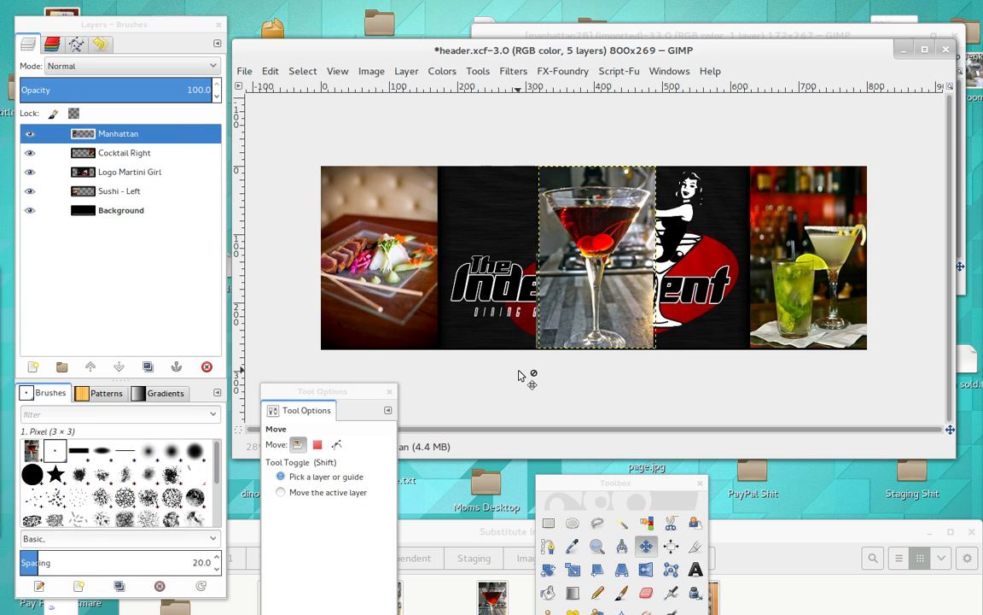
pyautogui.press('Right')
pyautogui.press('Right')
pyautogui.press('Right')
pyautogui.press('Right')
pyautogui.press('Right')
pyautogui.press('Right')
pyautogui.press('Right')
pyautogui.press('Right')
pyautogui.press('Right')
pyautogui.press('Right')
pyautogui.press('Right')
pyautogui.press('Right')
pyautogui.press('Right')
pyautogui.press('Right')
pyautogui.press('Right')
pyautogui.press('Right')
pyautogui.press('Right')
pyautogui.press('Right')
pyautogui.press('Right')
pyautogui.press('Right')
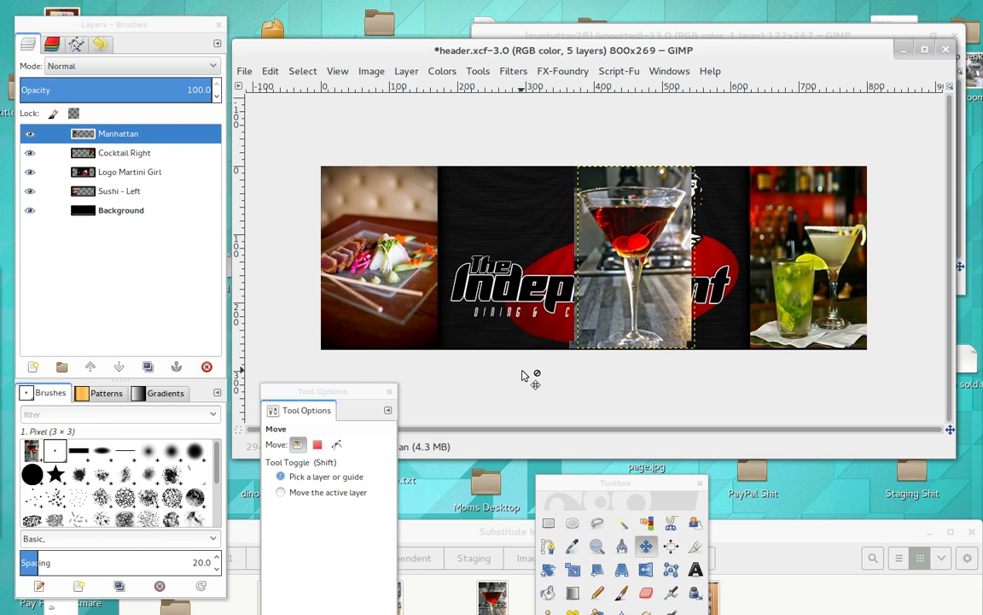
# Nudge the Manhattan layer horizontally past the logo until it fully covers the banner's right-hand cocktail photo, flush with the canvas edge
pyautogui.press('Right')
pyautogui.press('Right')
pyautogui.press('Right')
pyautogui.press('Right')
pyautogui.press('Right')
pyautogui.press('Right')
pyautogui.press('Right')
pyautogui.press('Right')
pyautogui.press('Right')
pyautogui.press('Right')
pyautogui.press('Right')
pyautogui.press('Right')
pyautogui.press('Right')
pyautogui.press('Right')
pyautogui.press('Right')
pyautogui.press('Right')
pyautogui.press('Right')
pyautogui.press('Right')
pyautogui.press('Right')
pyautogui.press('Right')
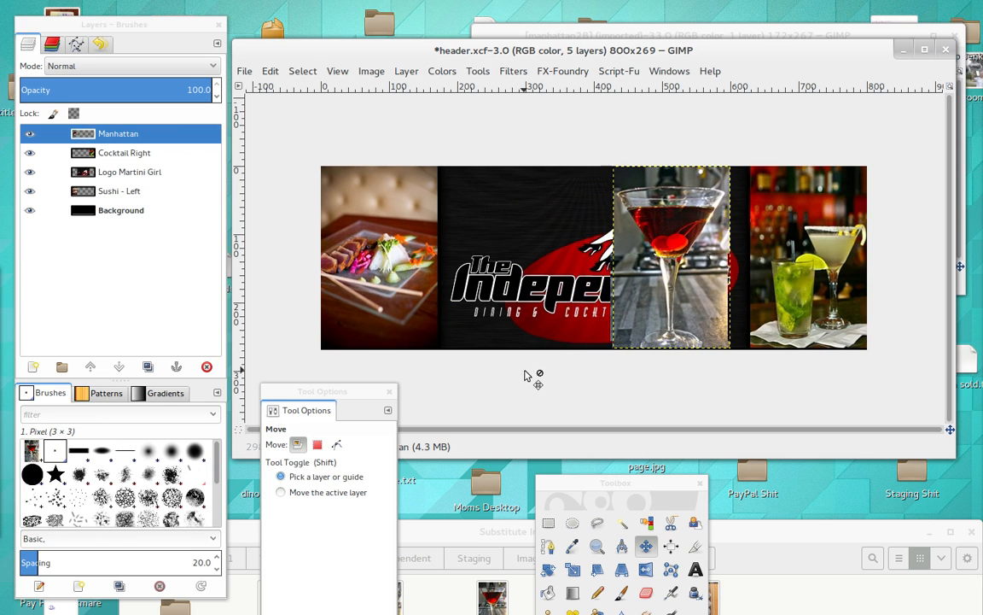
pyautogui.press('Right')
pyautogui.press('Right')
pyautogui.press('Right')
pyautogui.press('Right')
pyautogui.press('Right')
pyautogui.press('Right')
pyautogui.press('Right')
pyautogui.press('Right')
pyautogui.press('Right')
pyautogui.press('Right')
pyautogui.press('Right')
pyautogui.press('Right')
pyautogui.press('Right')
pyautogui.press('Right')
pyautogui.press('Right')
pyautogui.press('Right')
pyautogui.press('Right')
pyautogui.press('Right')
pyautogui.press('Right')
pyautogui.press('Right')
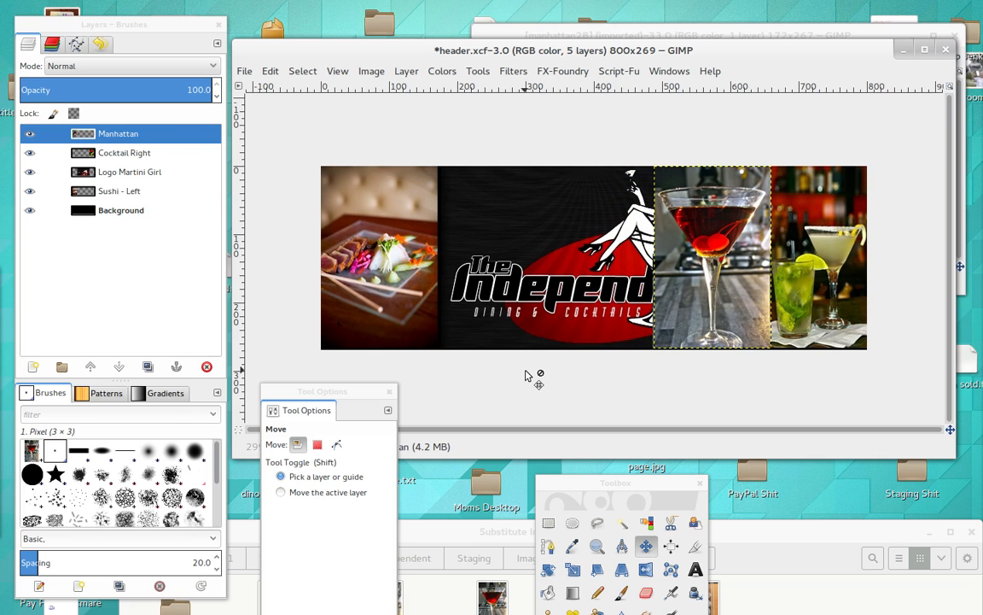
pyautogui.press('Right')
pyautogui.press('Right')
pyautogui.press('Right')
pyautogui.press('Right')
pyautogui.press('Right')
pyautogui.press('Right')
pyautogui.press('Right')
pyautogui.press('Right')
pyautogui.press('Right')
pyautogui.press('Right')
pyautogui.press('Right')
pyautogui.press('Right')
pyautogui.press('Right')
pyautogui.press('Right')
pyautogui.press('Right')
pyautogui.press('Right')
pyautogui.press('Right')
pyautogui.press('Right')
pyautogui.press('Right')
pyautogui.press('Right')
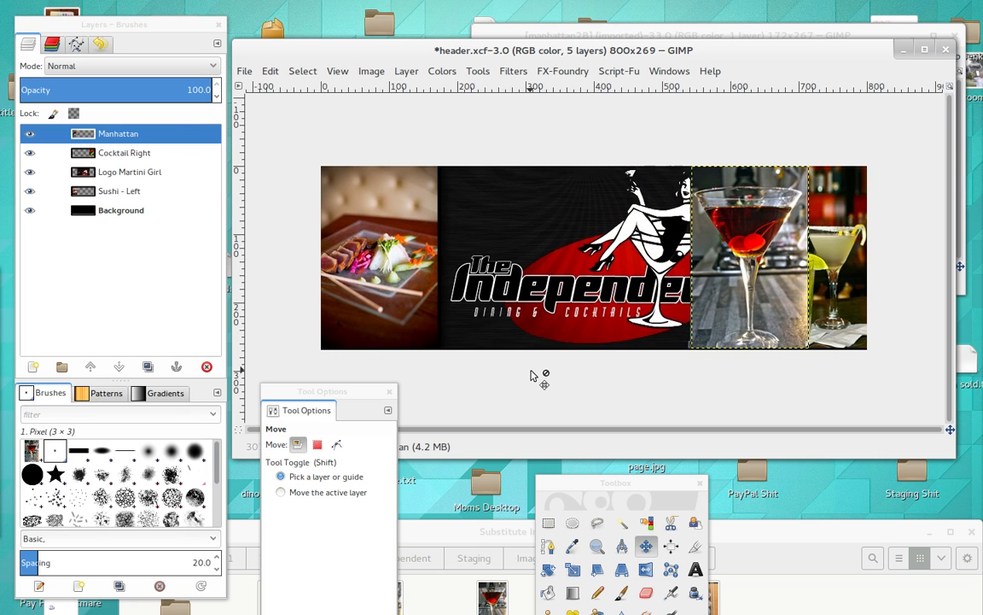
pyautogui.press('Right')
pyautogui.press('Right')
pyautogui.press('Right')
pyautogui.press('Right')
pyautogui.press('Right')
pyautogui.press('Right')
pyautogui.press('Right')
pyautogui.press('Right')
pyautogui.press('Right')
pyautogui.press('Right')
pyautogui.press('Right')
pyautogui.press('Right')
pyautogui.press('Right')
pyautogui.press('Right')
pyautogui.press('Right')
pyautogui.press('Right')
pyautogui.press('Right')
pyautogui.press('Right')
pyautogui.press('Right')
pyautogui.press('Right')
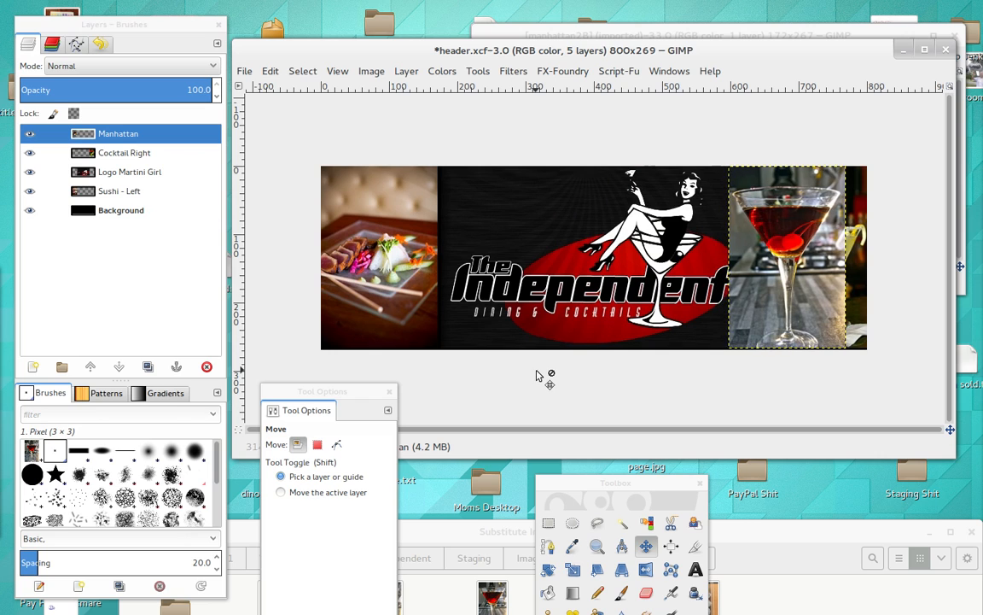
pyautogui.press('Right')
pyautogui.press('Right')
pyautogui.press('Right')
pyautogui.press('Right')
pyautogui.press('Right')
pyautogui.press('Right')
pyautogui.press('Right')
pyautogui.press('Right')
pyautogui.press('Right')
pyautogui.press('Right')
pyautogui.press('Right')
pyautogui.press('Right')
pyautogui.press('Right')
pyautogui.press('Right')
pyautogui.press('Right')
pyautogui.press('Right')
pyautogui.press('Right')
pyautogui.press('Right')
pyautogui.press('Right')
pyautogui.press('Right')
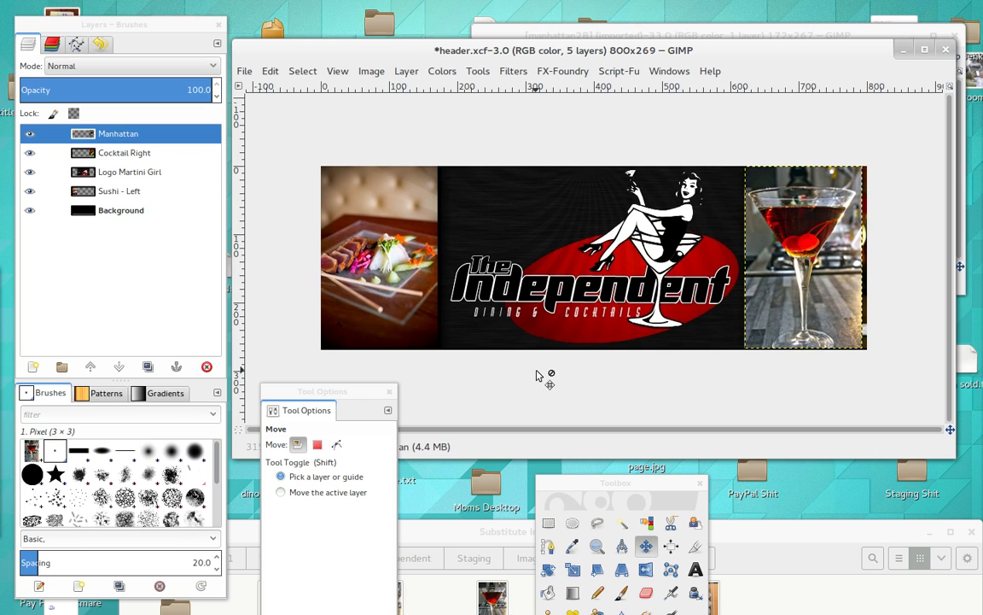
pyautogui.press('Right')
pyautogui.press('Right')
pyautogui.press('Right')
pyautogui.press('Right')
pyautogui.press('Right')
pyautogui.press('Right')
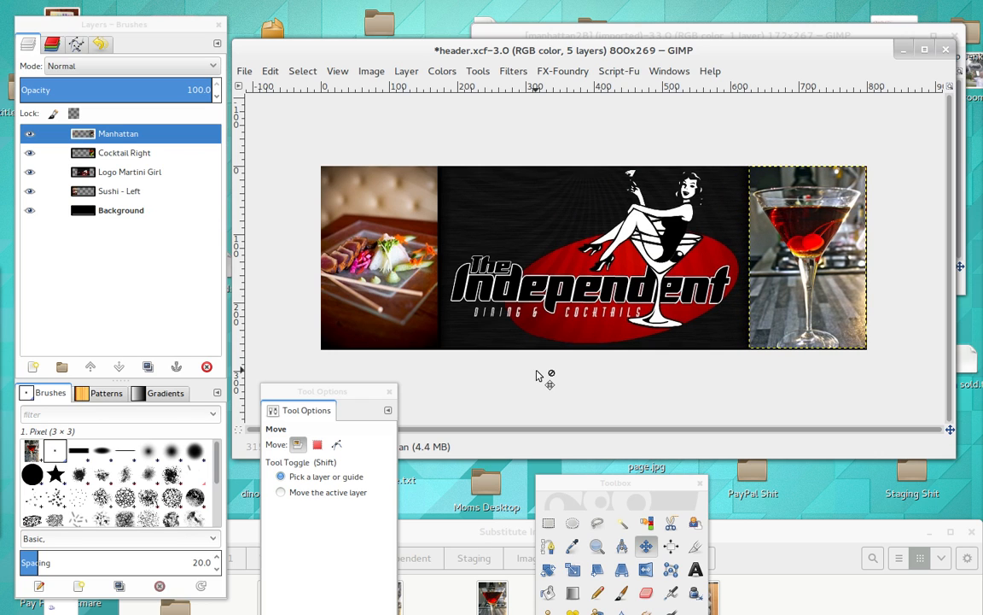
pyautogui.press('Right')
pyautogui.press('Right')
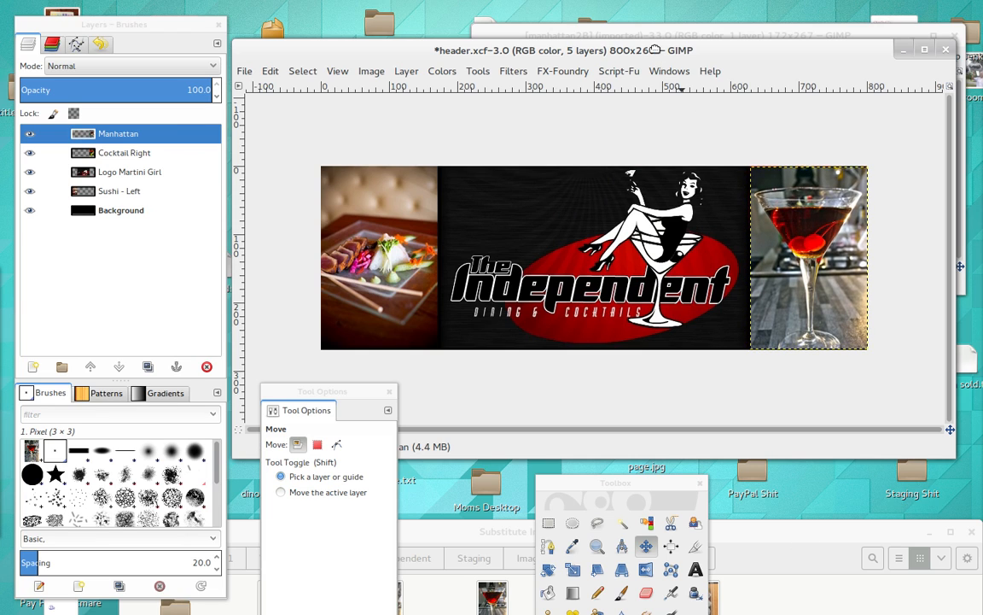
# Rearrange the image windows to reach Sushi_Dokku2B.jpg and copy the whole sushi image
pyautogui.moveTo(655, 49); pyautogui.dragTo(700, 299)
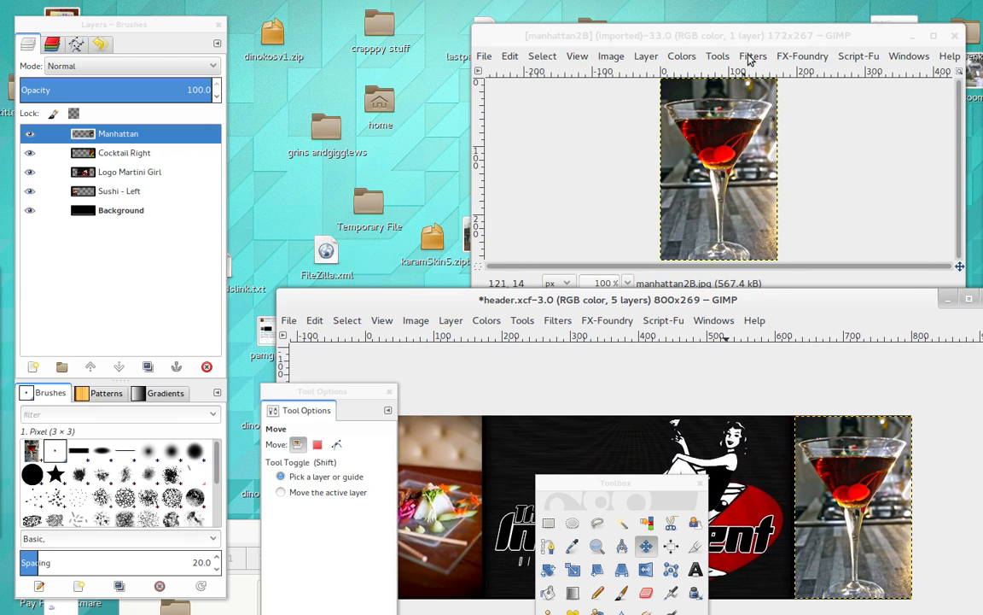
pyautogui.moveTo(667, 36); pyautogui.dragTo(523, 52)
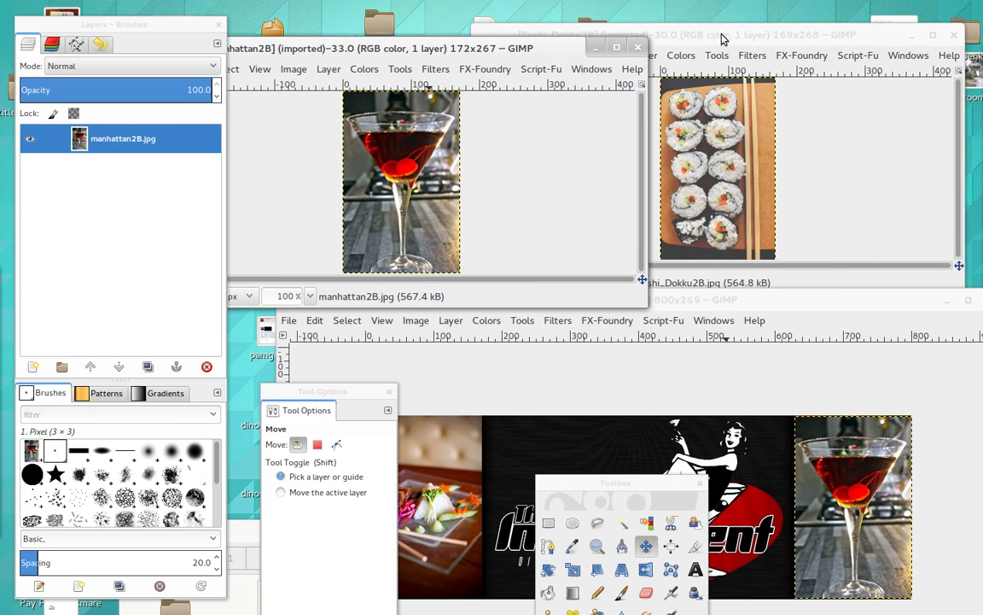
pyautogui.moveTo(721, 39); pyautogui.dragTo(486, 23)
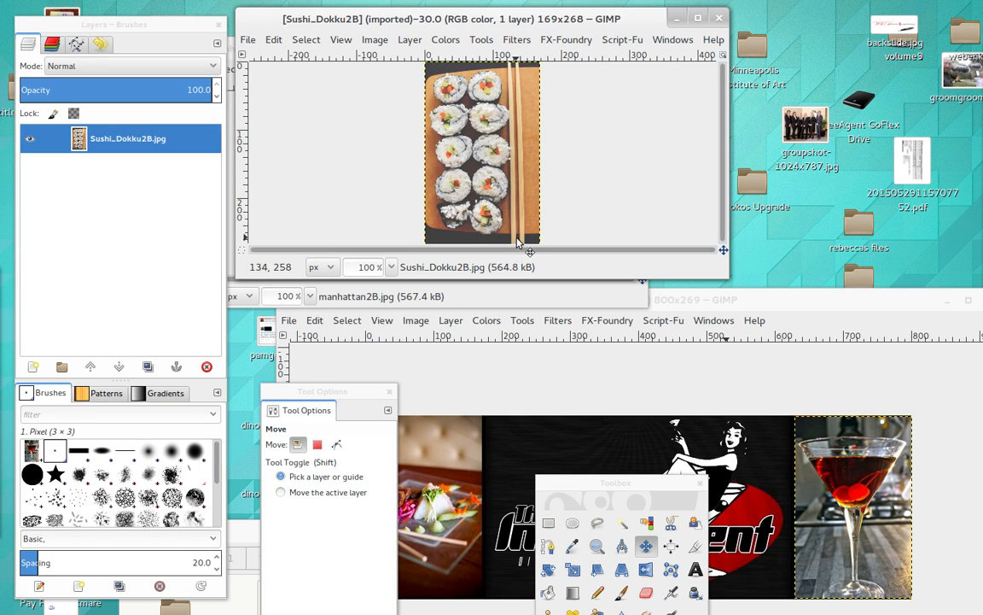
pyautogui.click(272, 39)
pyautogui.click(309, 163)
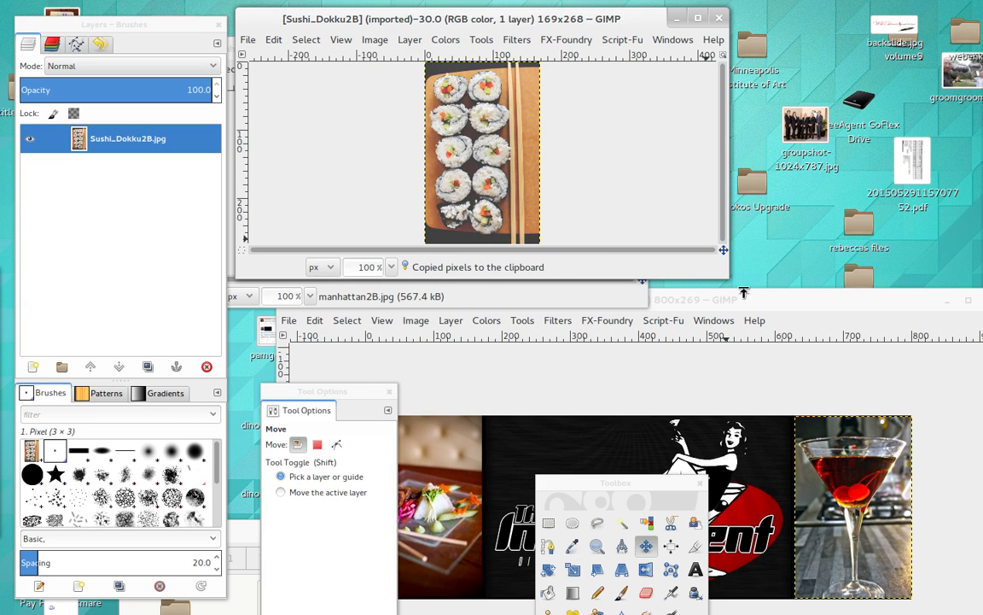
# Bring header.xcf back to the front and paste the copied sushi image as a new layer
pyautogui.moveTo(742, 295); pyautogui.dragTo(782, 69)
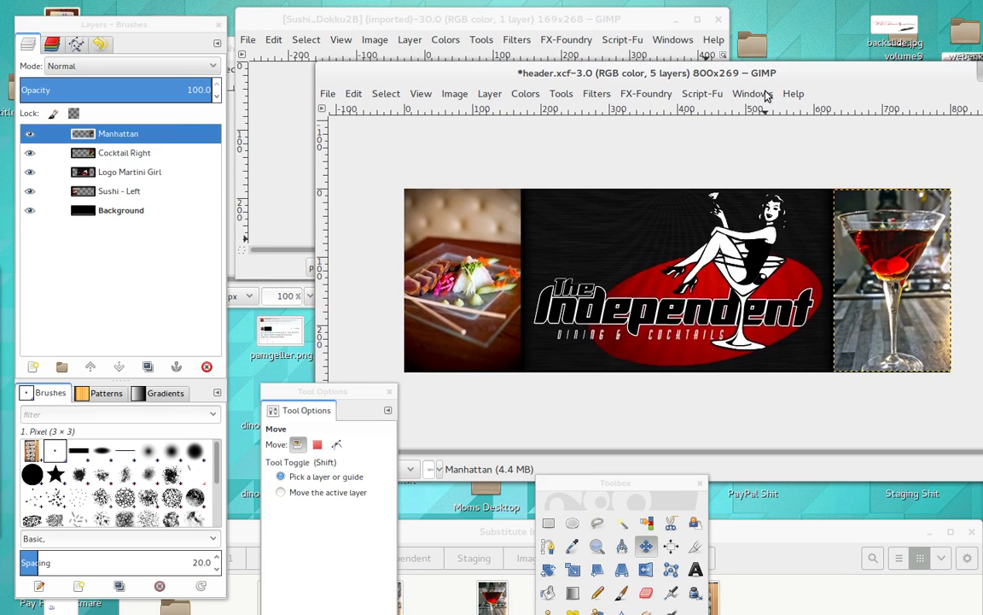
pyautogui.click(351, 96)
pyautogui.moveTo(450, 299)
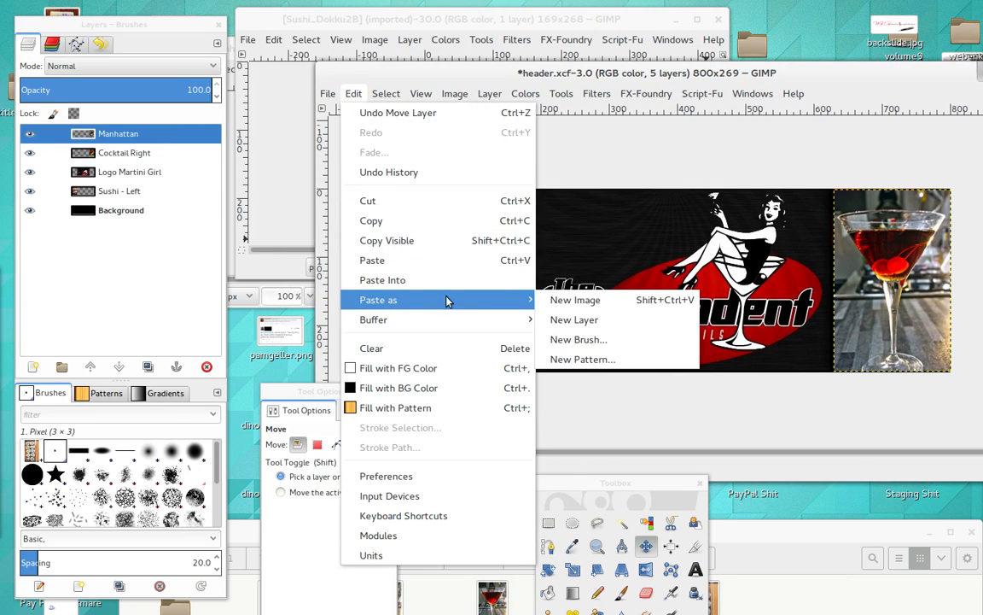
pyautogui.click(574, 320)
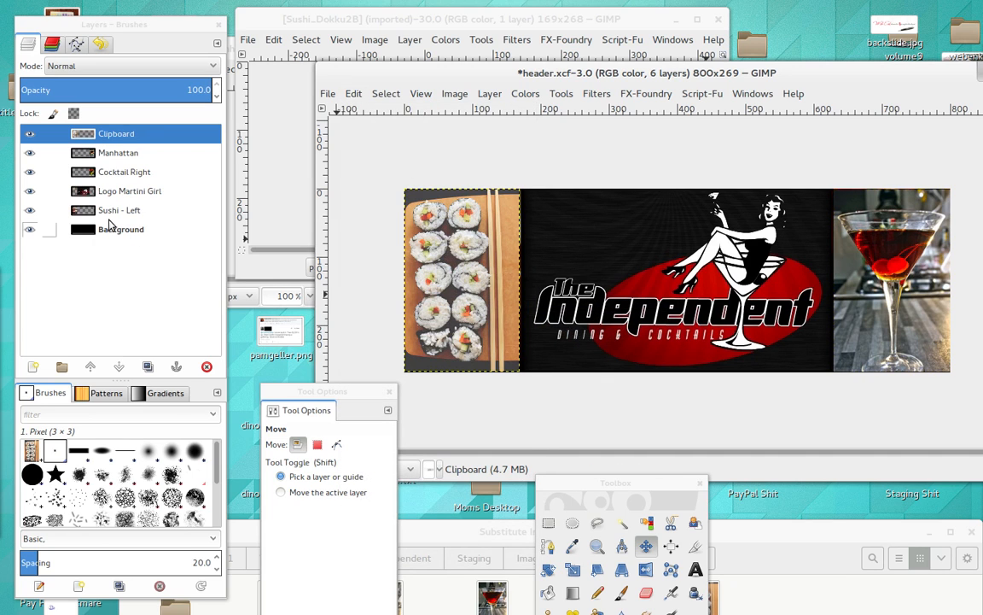
# Rename the pasted sushi layer Sushi - NEW
pyautogui.doubleClick(83, 135)
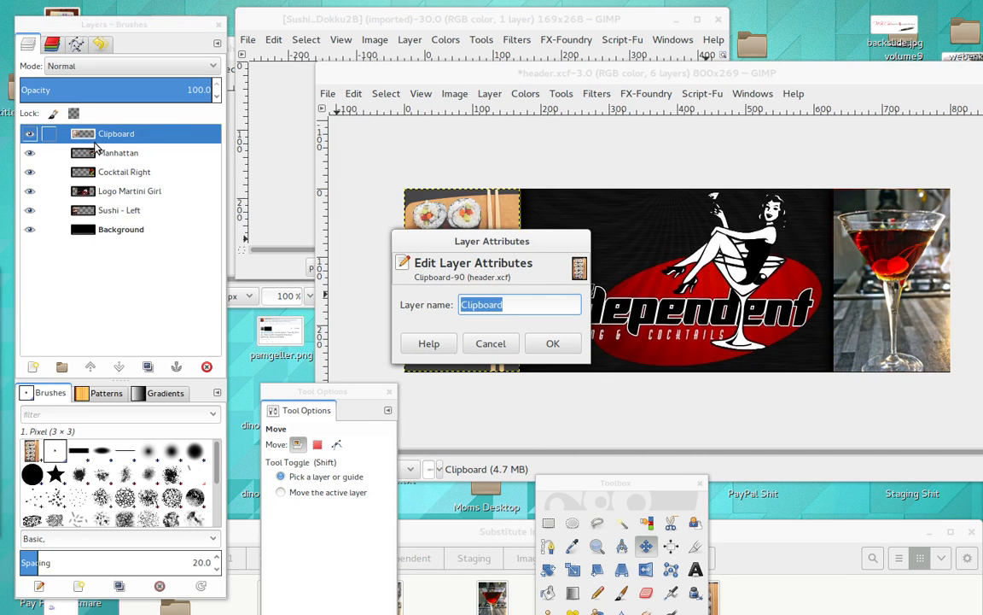
pyautogui.write('Sushi - NEW')
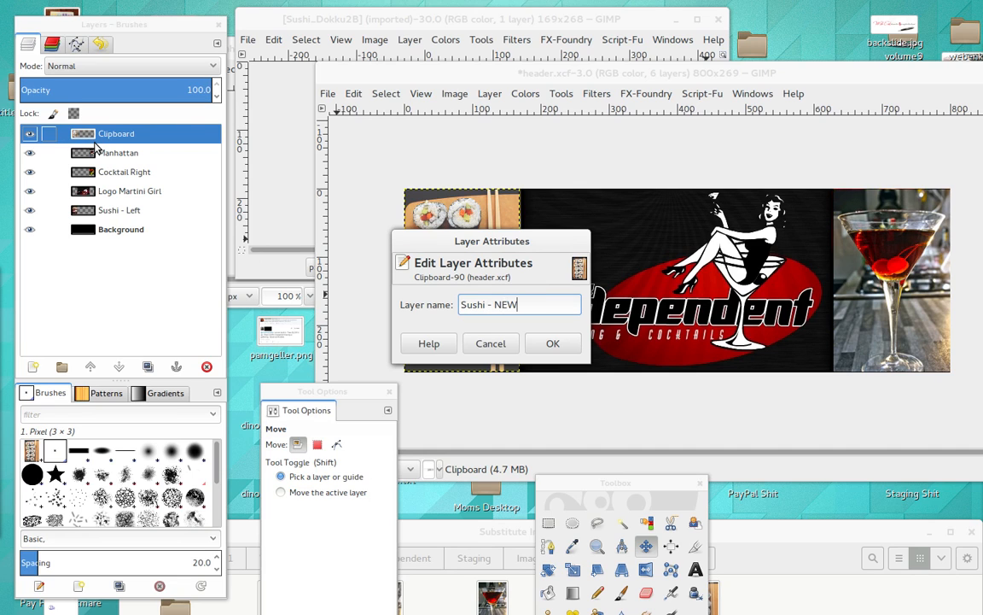
pyautogui.press('Return')
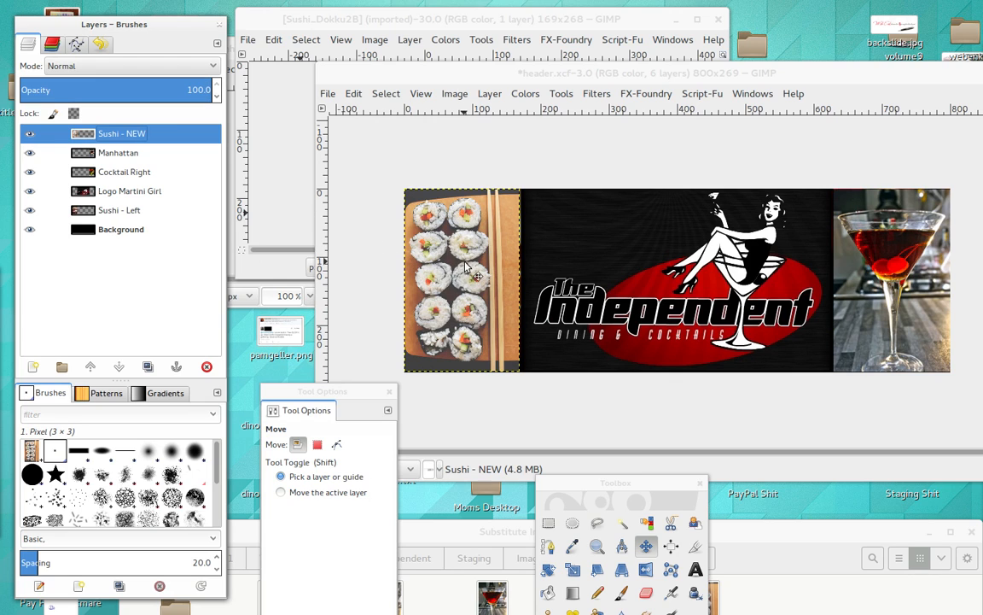
# Nudge the Sushi - NEW layer horizontally to fine-tune its fit over the banner's left-hand sushi photo
pyautogui.click(367, 263)
pyautogui.press('Right')
pyautogui.press('Right')
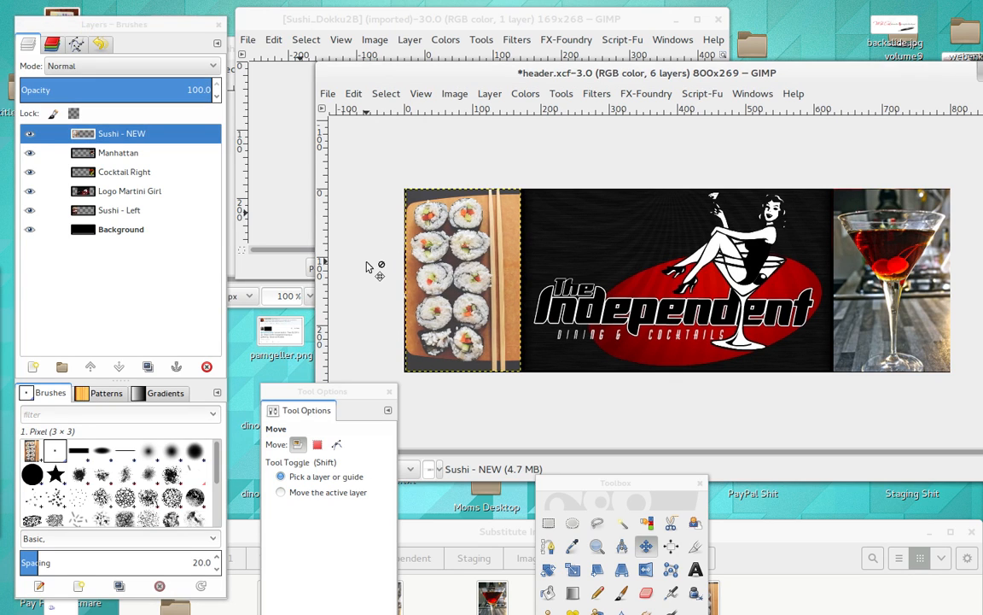
pyautogui.press('Left')
pyautogui.press('Left')
pyautogui.press('Left')
pyautogui.press('Left')
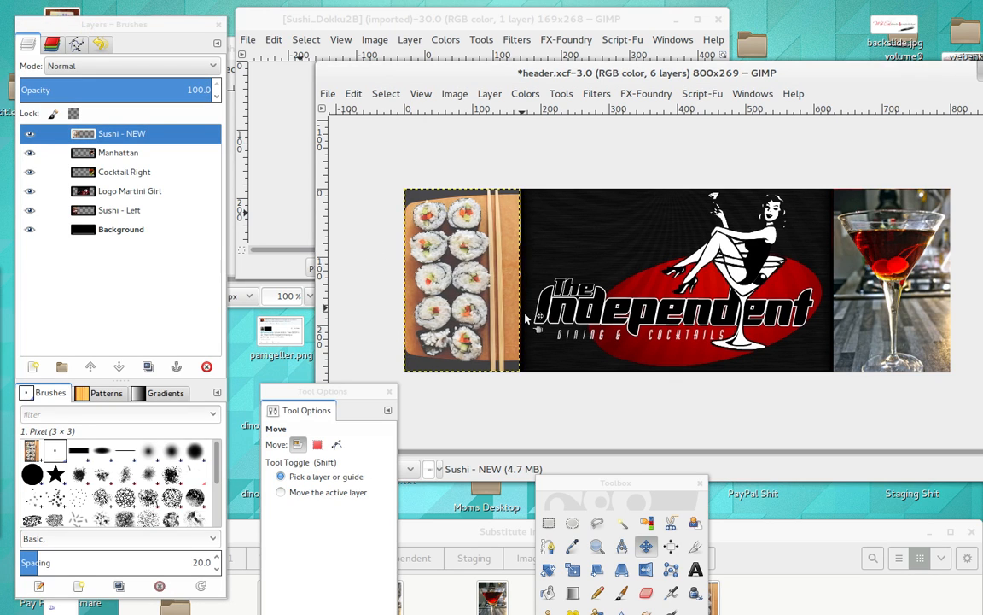
pyautogui.press('Right')
pyautogui.press('Right')
pyautogui.press('Right')
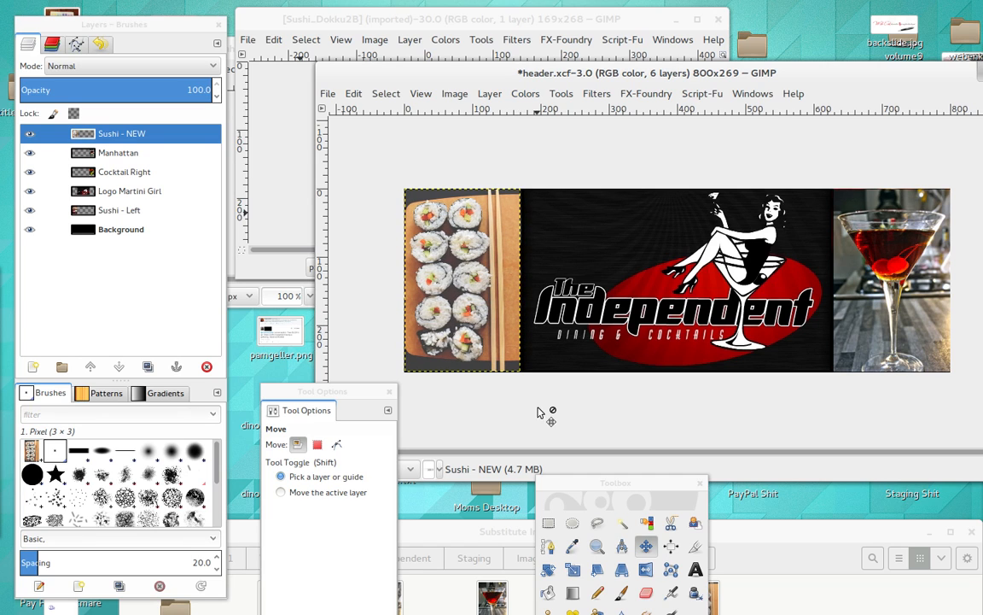
# Save the banner under the name header.xcf in the Images folder, replacing the existing file
pyautogui.moveTo(602, 74); pyautogui.dragTo(560, 73)
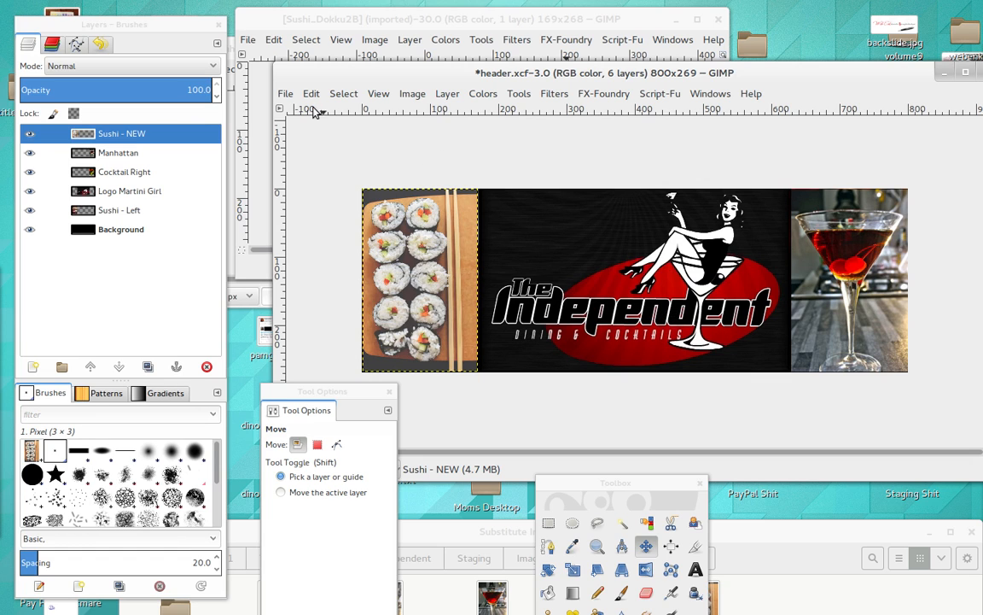
pyautogui.click(285, 95)
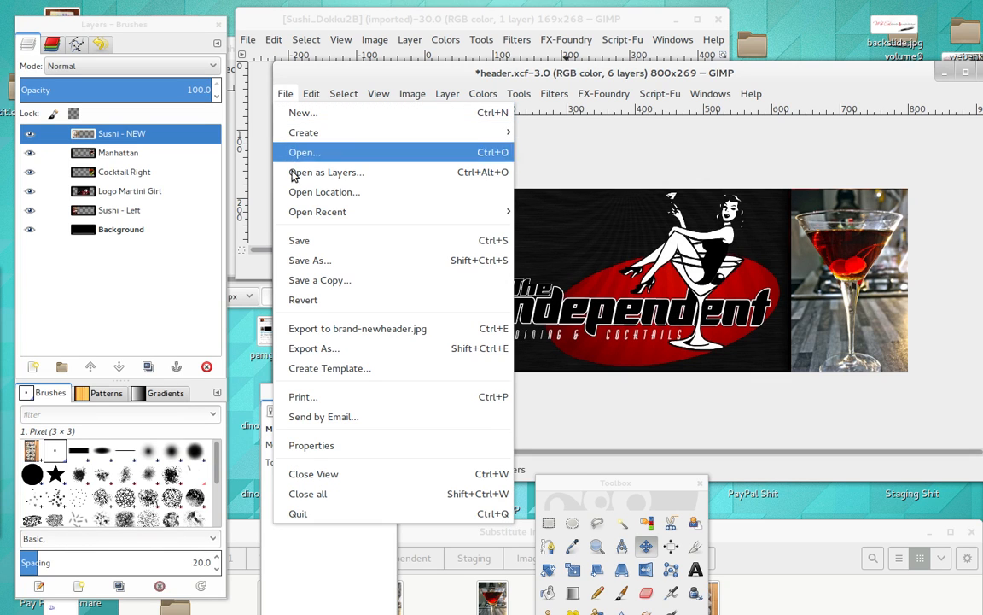
pyautogui.click(296, 260)
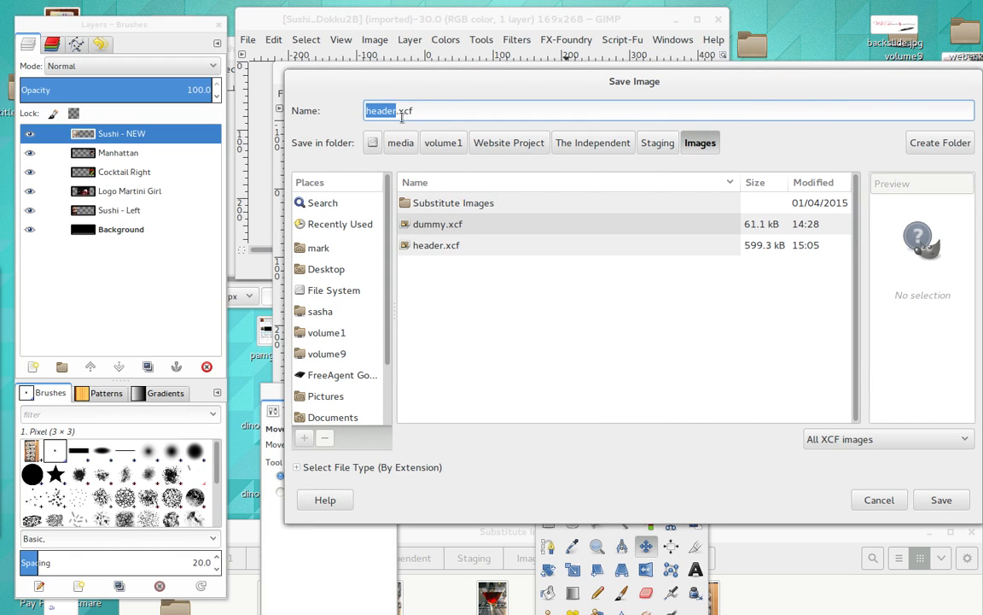
pyautogui.click(396, 111)
pyautogui.click(929, 502)
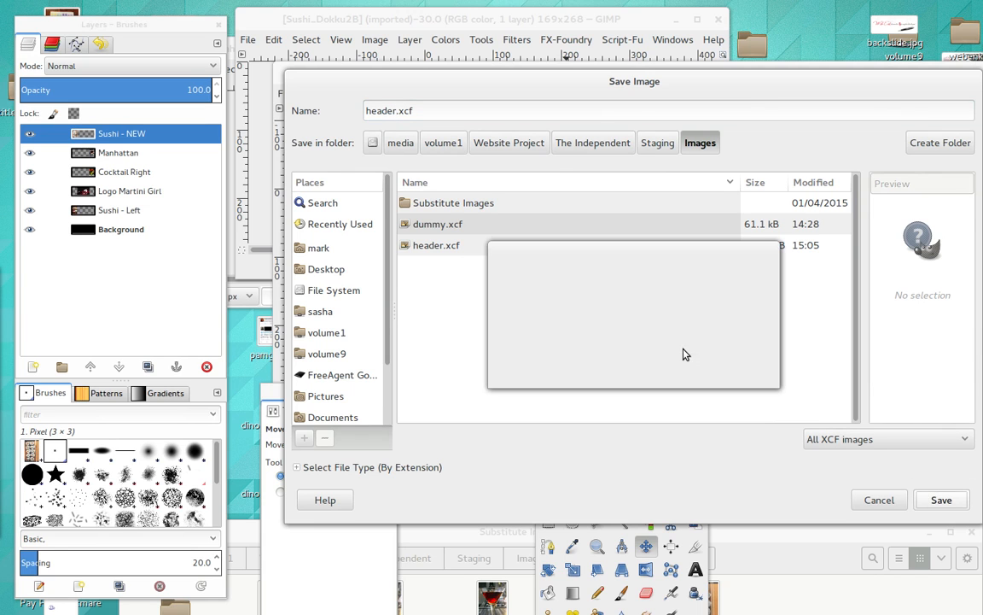
pyautogui.click(734, 365)
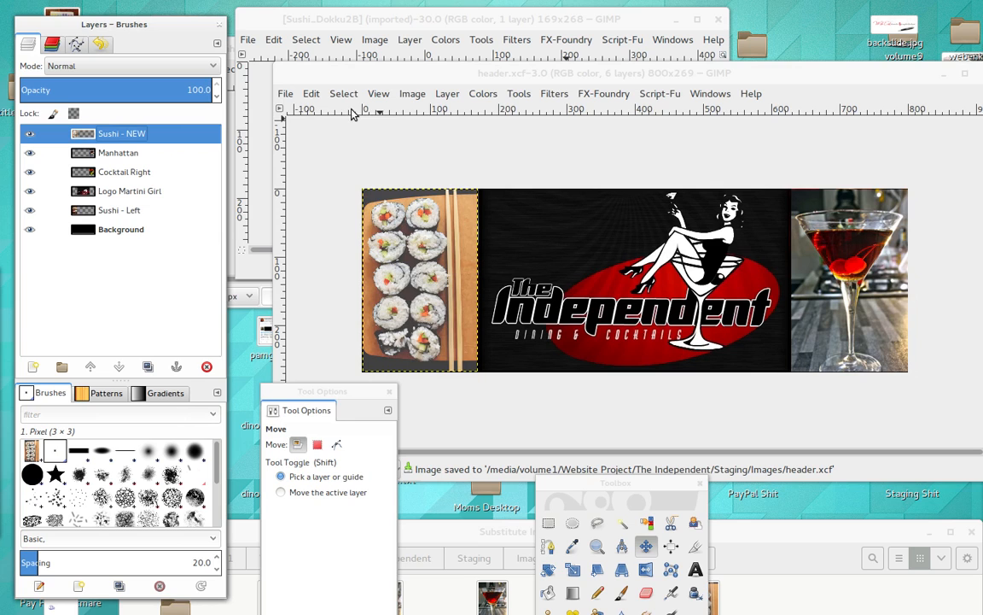
# Export the banner as brand-newheader.jpg at JPEG quality 90, replacing the existing file, and bring the whole header.xcf window into view
pyautogui.click(285, 93)
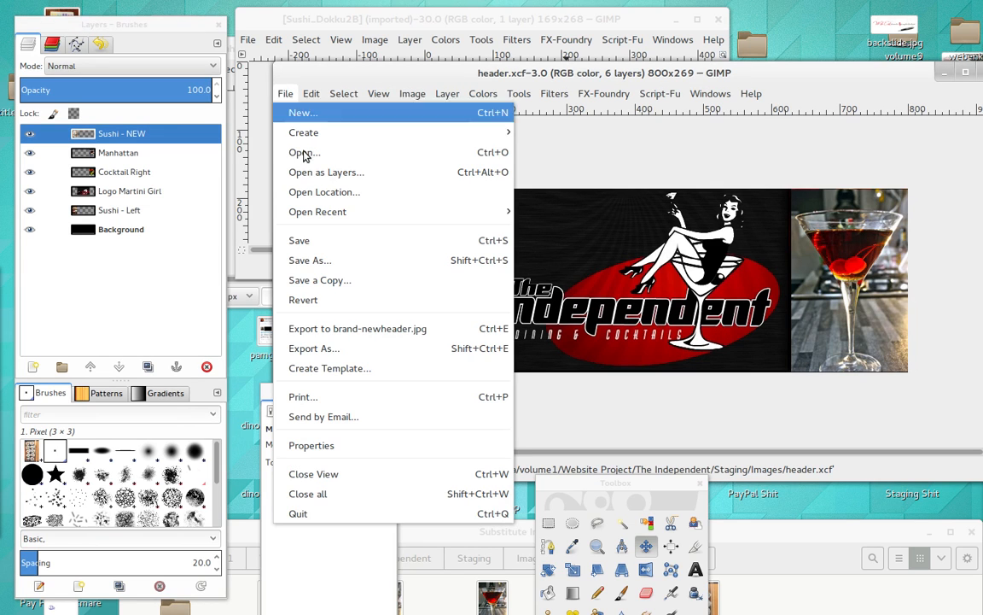
pyautogui.click(341, 347)
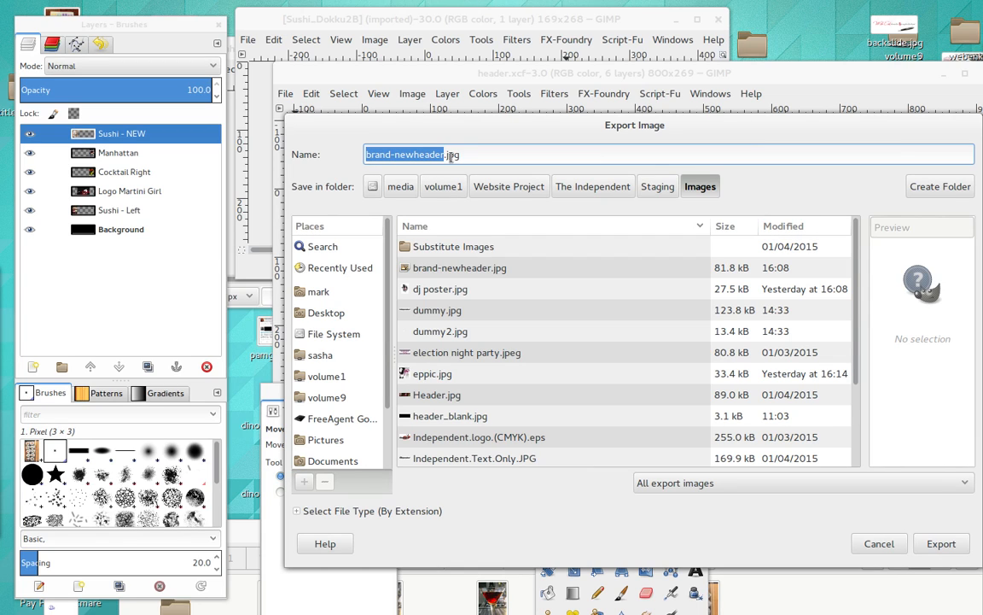
pyautogui.click(941, 544)
pyautogui.click(734, 413)
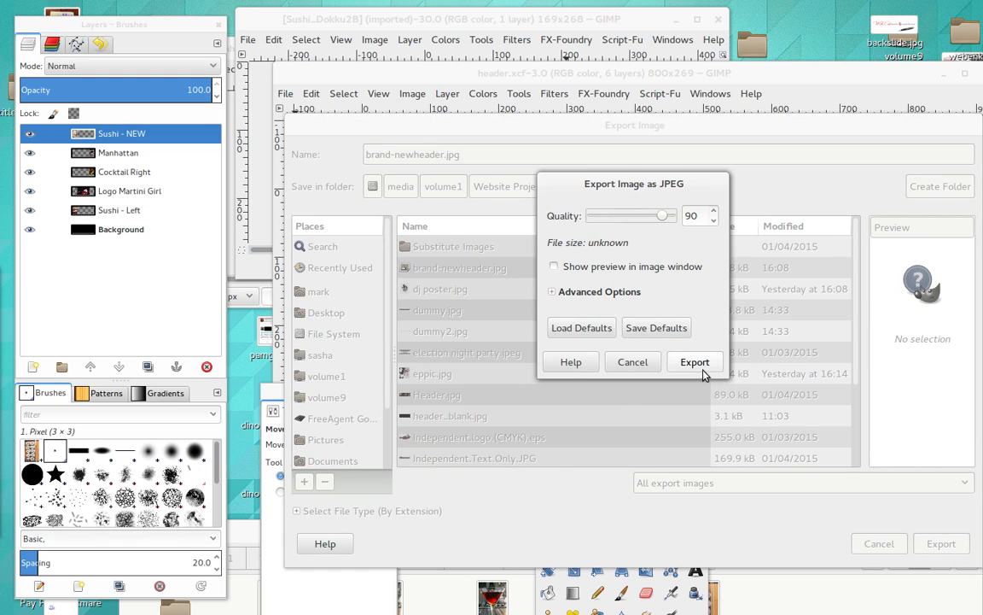
pyautogui.click(701, 366)
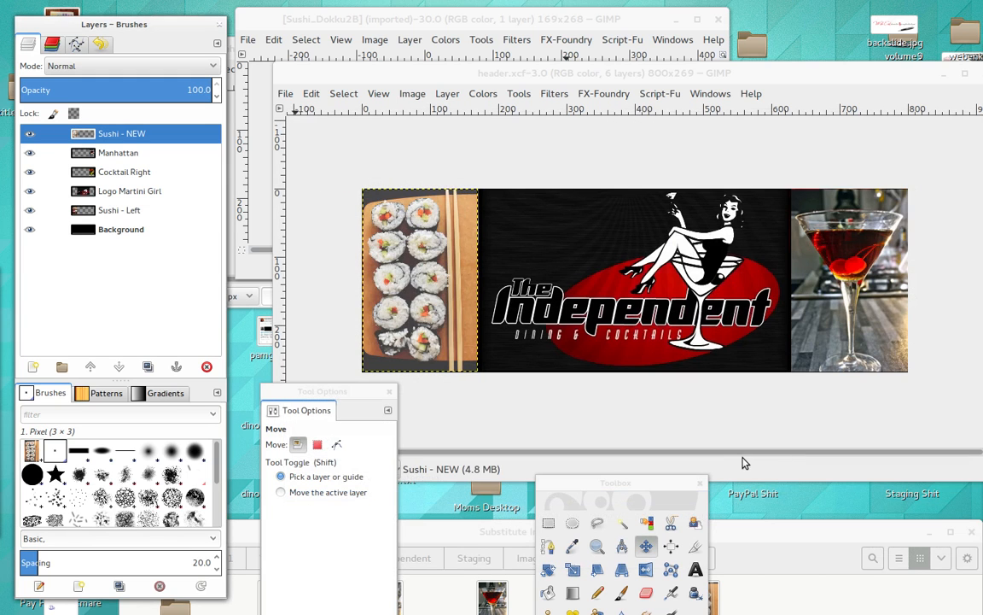
pyautogui.moveTo(572, 79); pyautogui.dragTo(535, 79)
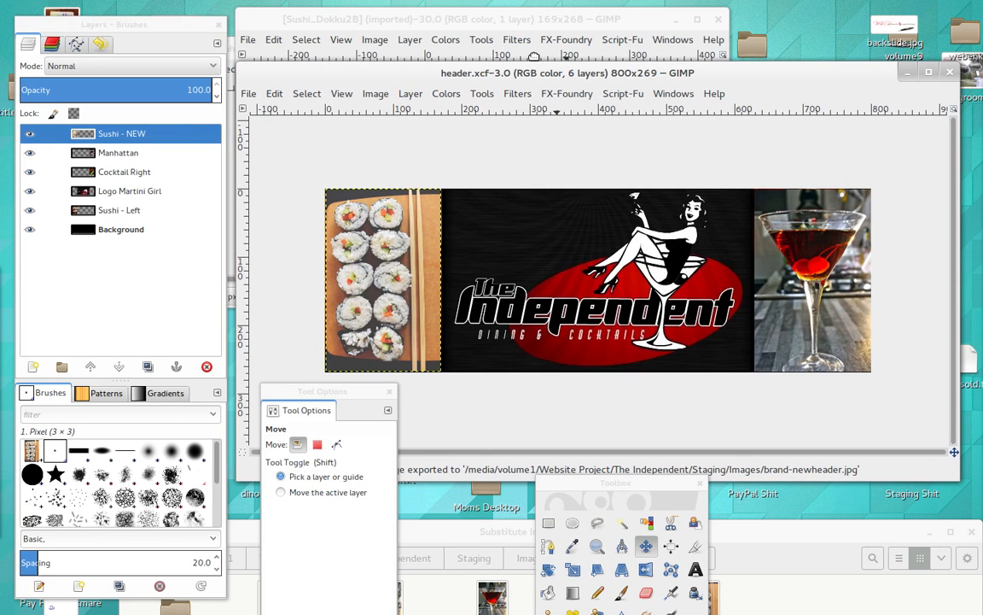